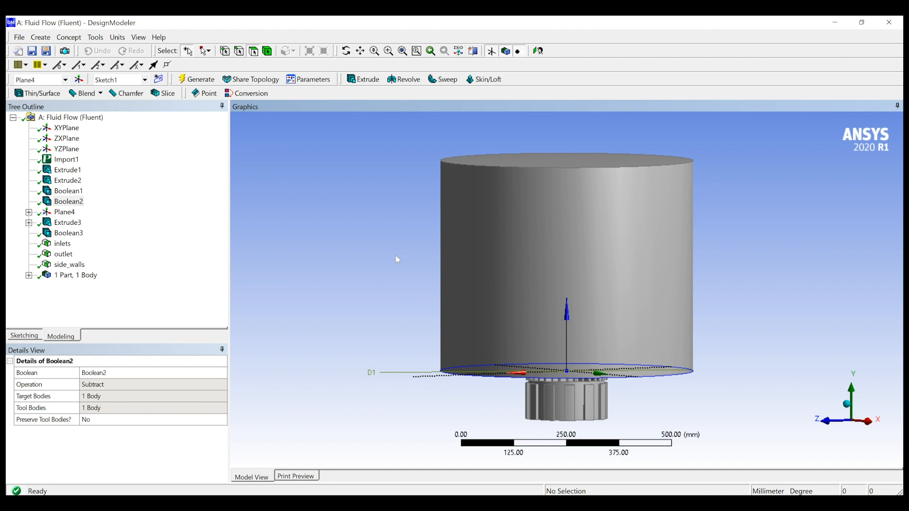
# Review which faces of the fluid body belong to the inlets, outlet and side_walls named selections
pyautogui.moveTo(387, 254); pyautogui.dragTo(333, 223, button='middle')
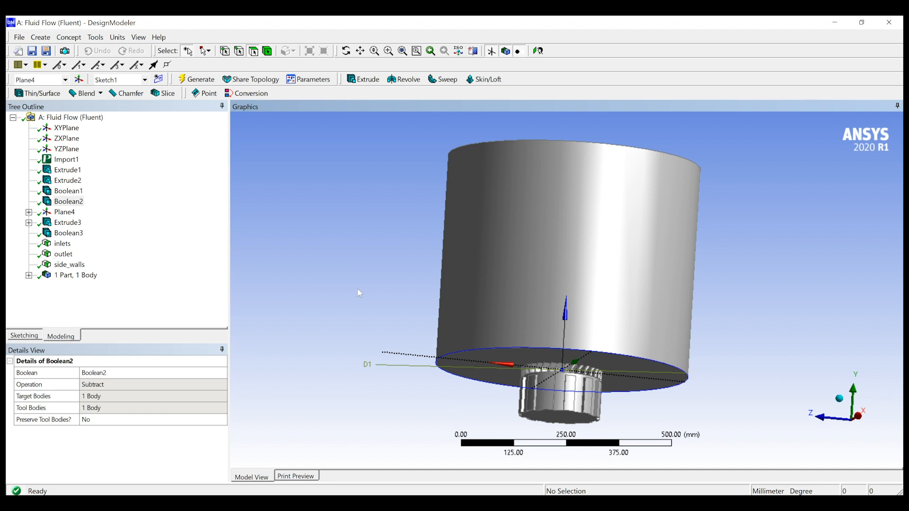
pyautogui.click(63, 244)
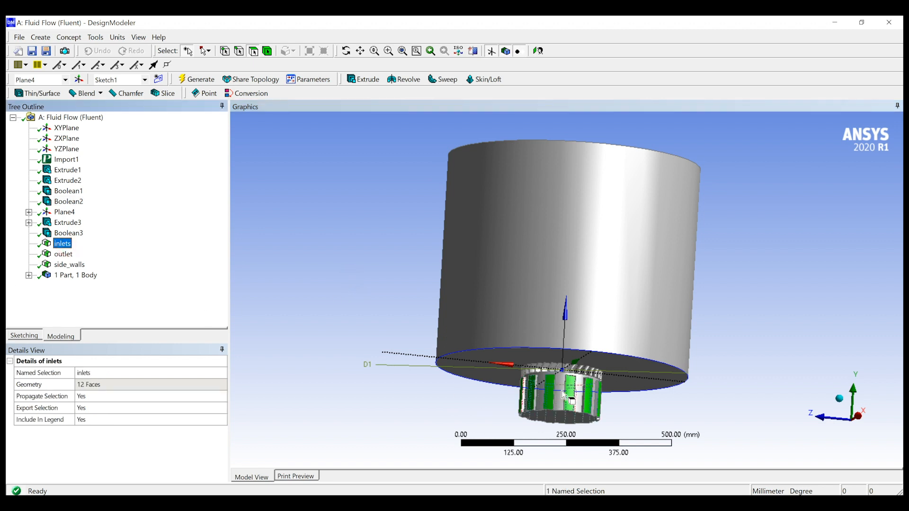
pyautogui.moveTo(381, 353); pyautogui.dragTo(363, 362, button='middle')
pyautogui.click(62, 256)
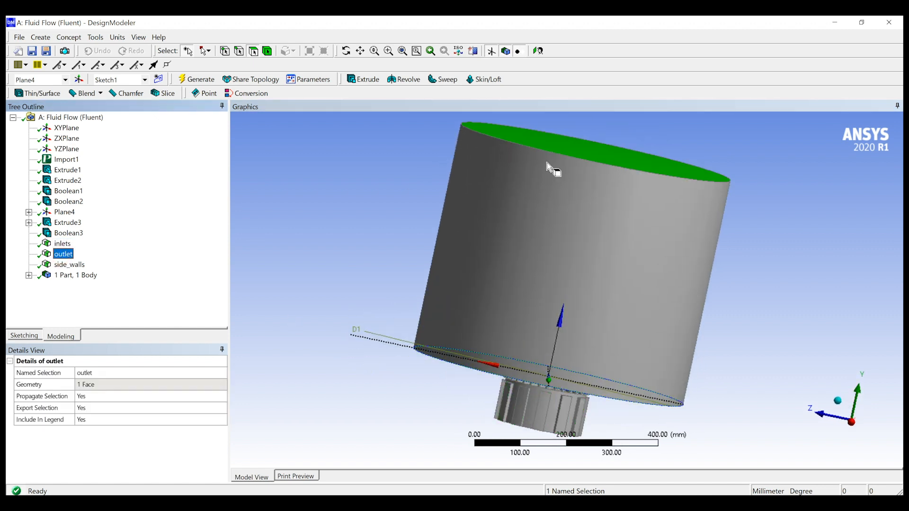
pyautogui.click(70, 265)
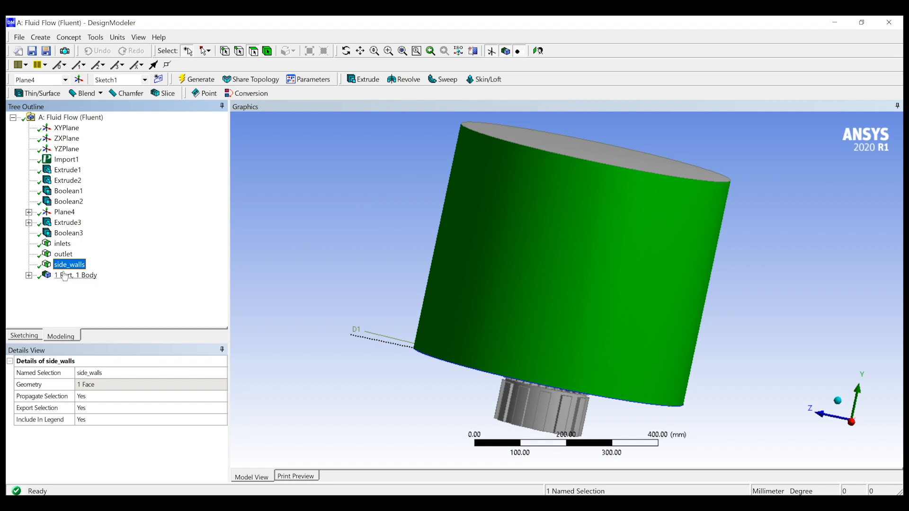
pyautogui.click(257, 252)
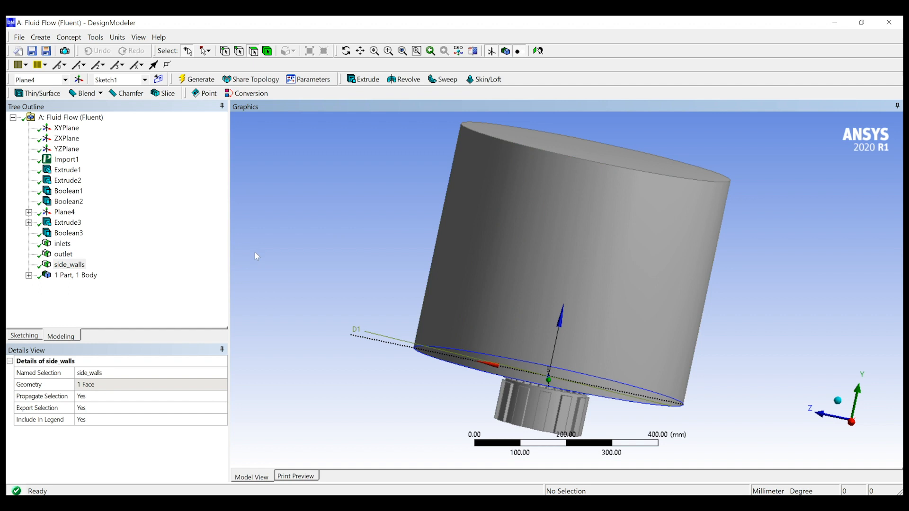
# Save the geometry as the DesignModeler database Geom_to_fluent in the 12- Swirl Flow folder, replacing the existing file
pyautogui.click(20, 38)
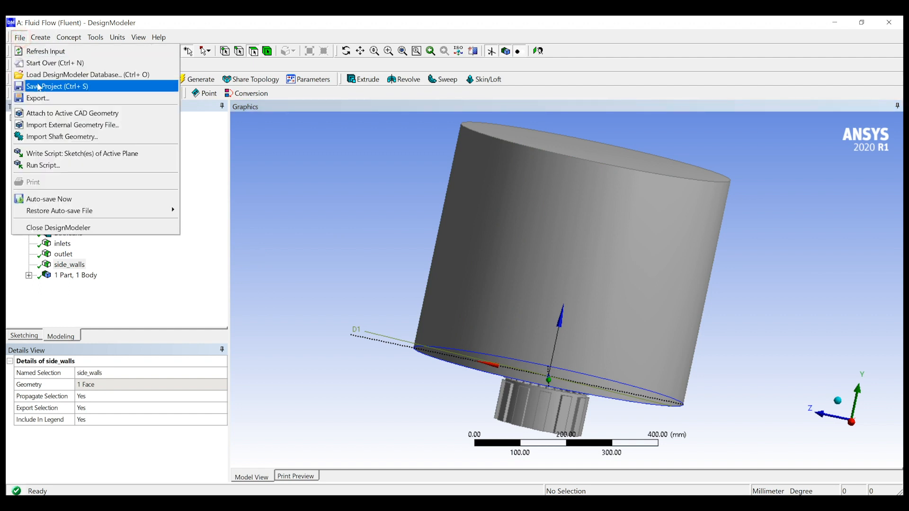
pyautogui.click(42, 86)
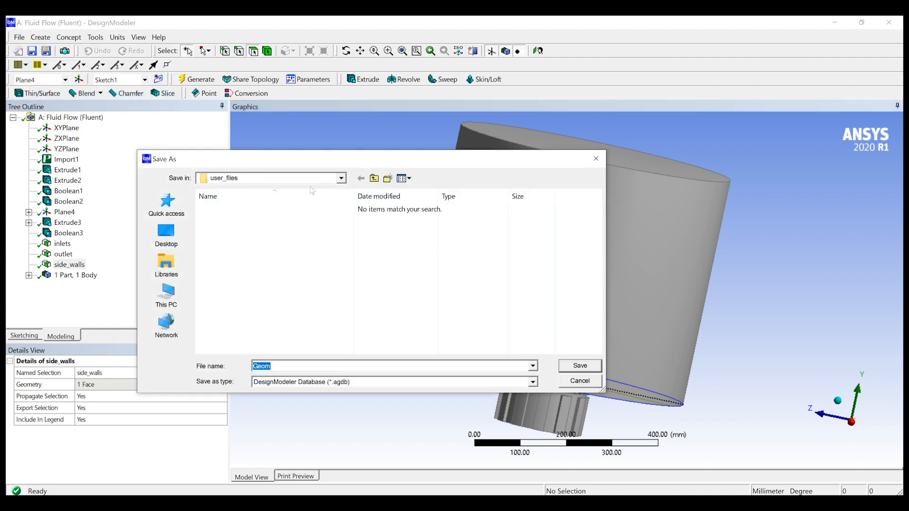
pyautogui.click(374, 178)
pyautogui.click(374, 179)
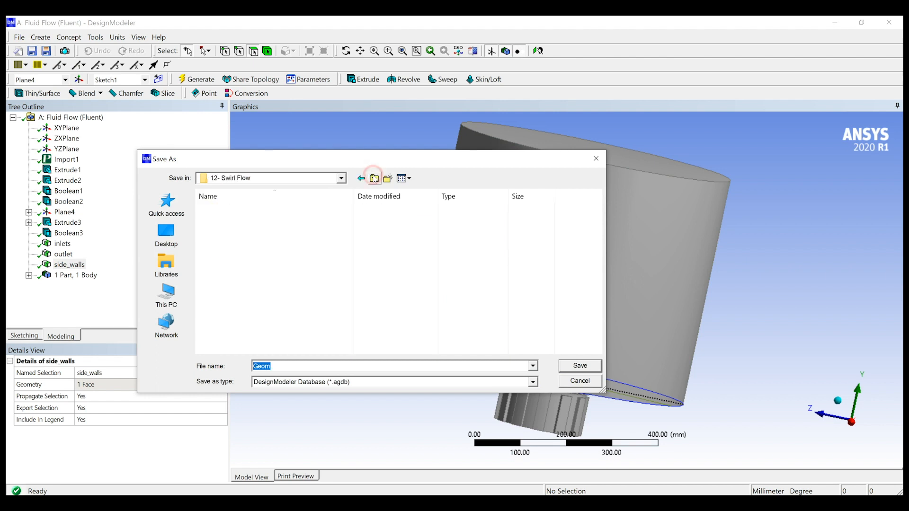
pyautogui.click(242, 221)
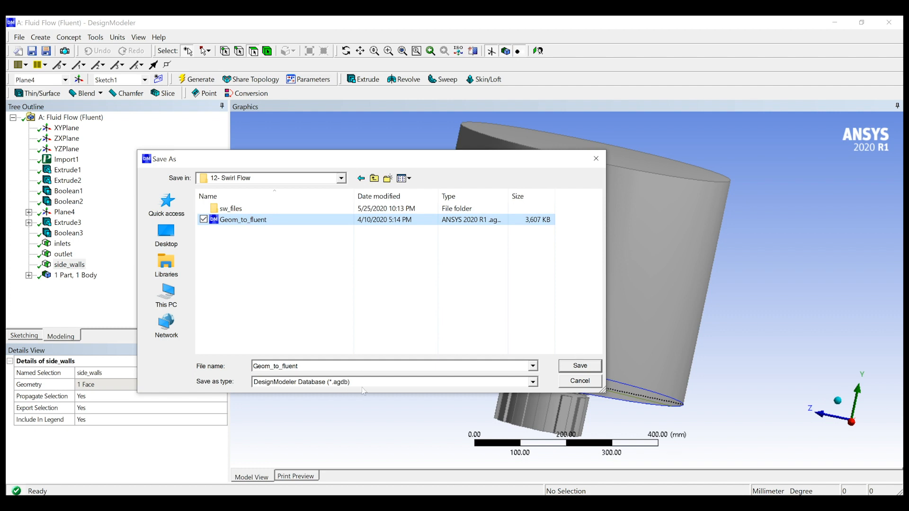
pyautogui.click(579, 366)
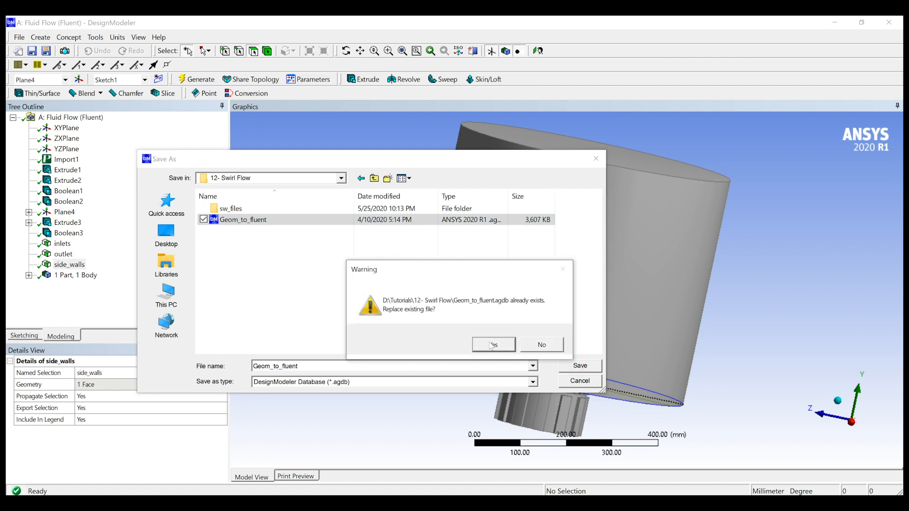
pyautogui.click(489, 343)
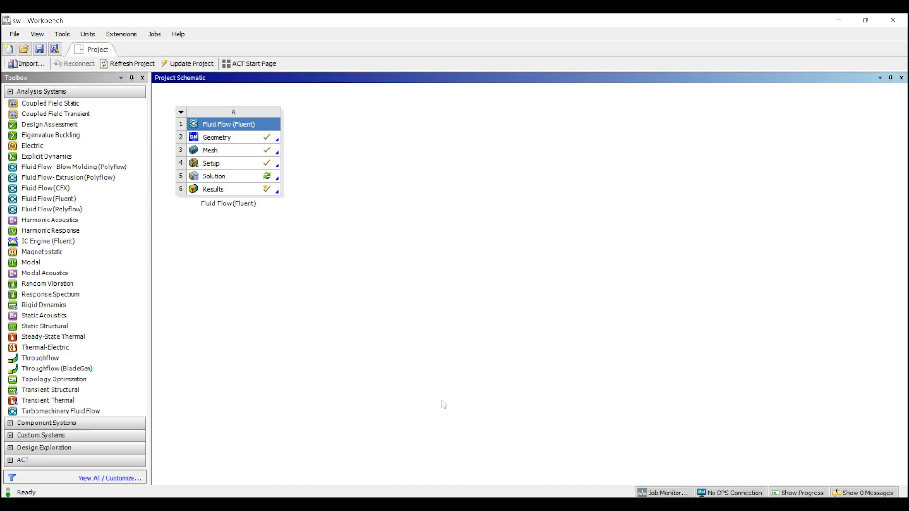
# Open the Fluent 2020 R1 launcher from the system search and move its window beside the project schematic's Fluent system
pyautogui.press('super')
pyautogui.write('fluen')
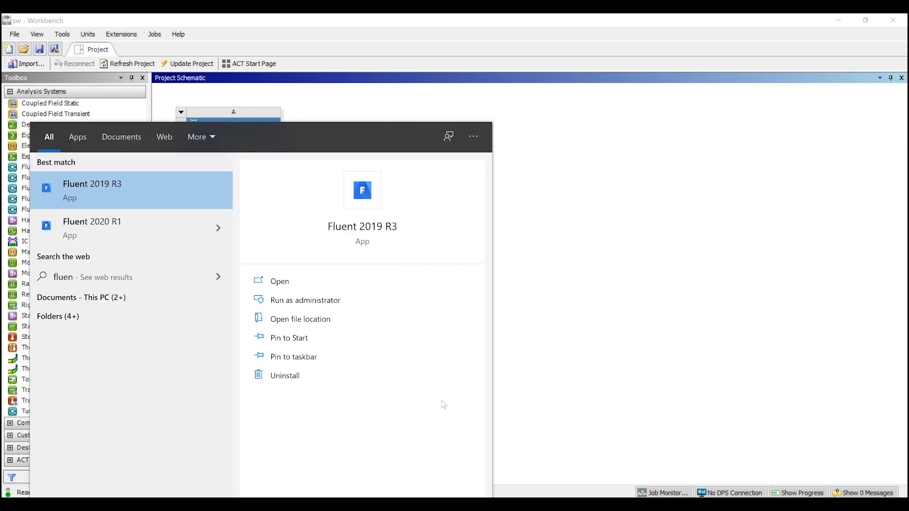
pyautogui.press('Down')
pyautogui.press('Return')
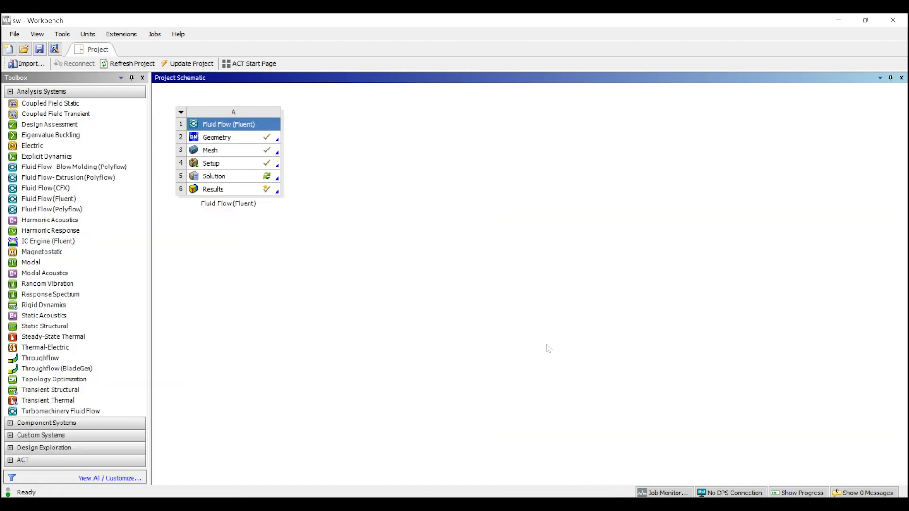
pyautogui.moveTo(302, 104); pyautogui.dragTo(419, 122)
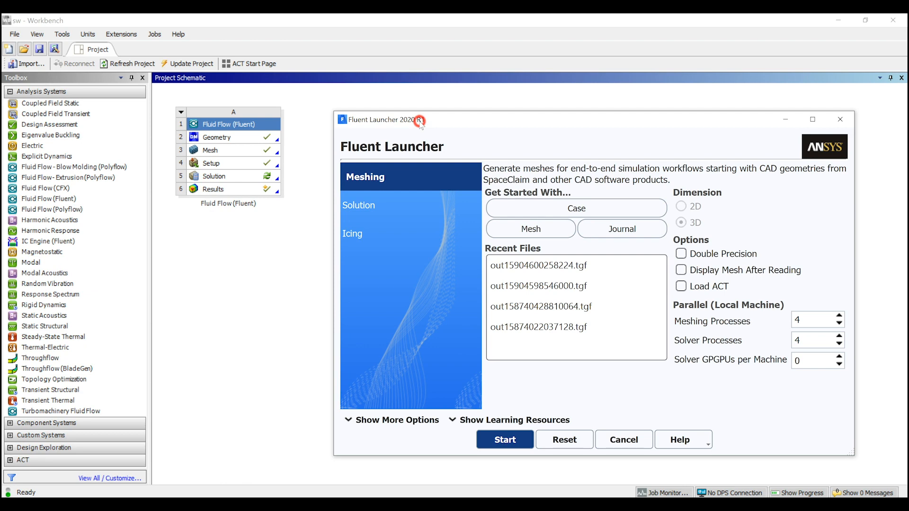
pyautogui.moveTo(419, 121); pyautogui.dragTo(369, 126)
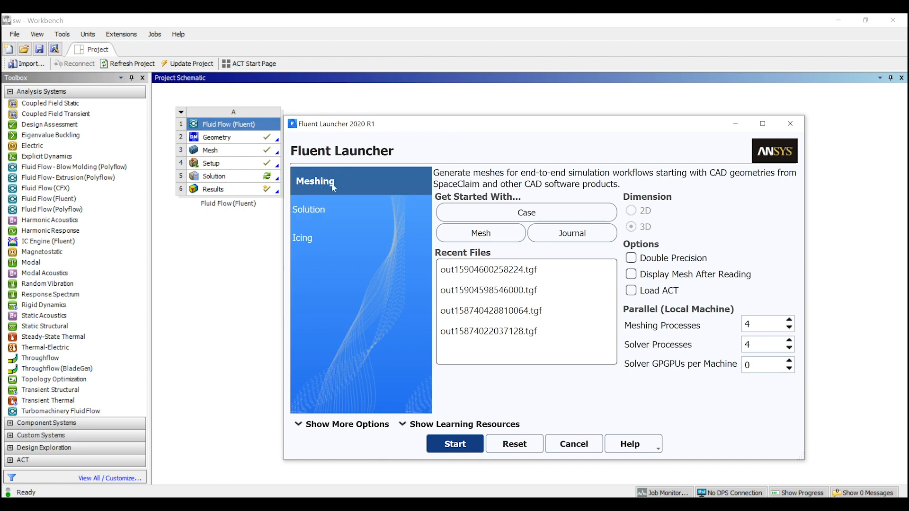
# Start Fluent in Meshing mode with double precision, using 4 meshing processes and 4 solver processes
pyautogui.click(754, 321)
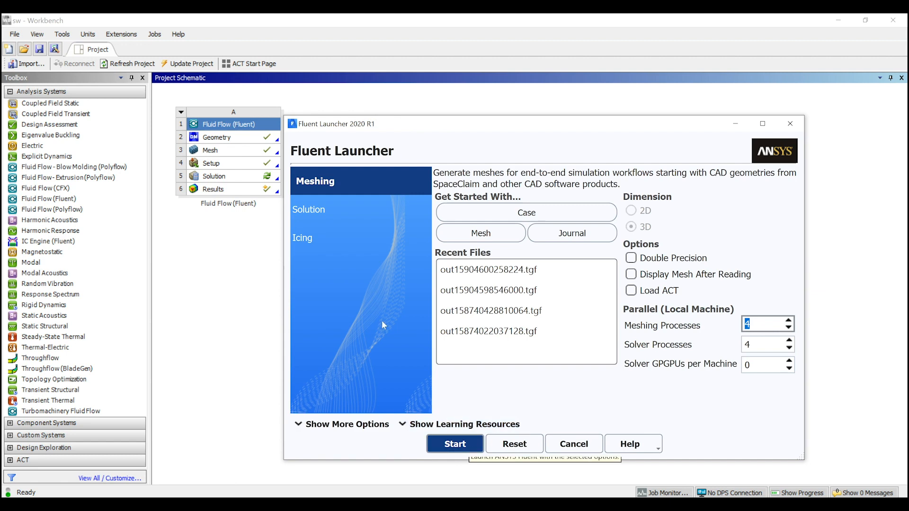
pyautogui.click(345, 205)
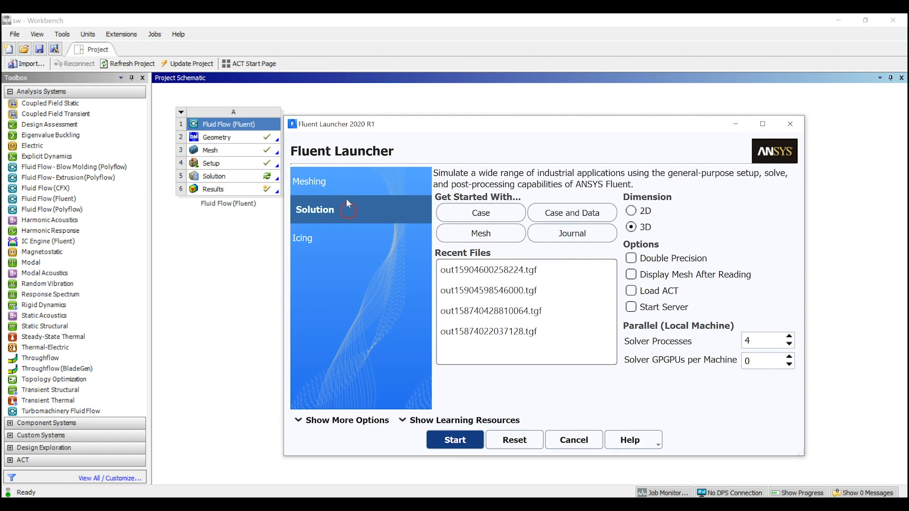
pyautogui.click(325, 181)
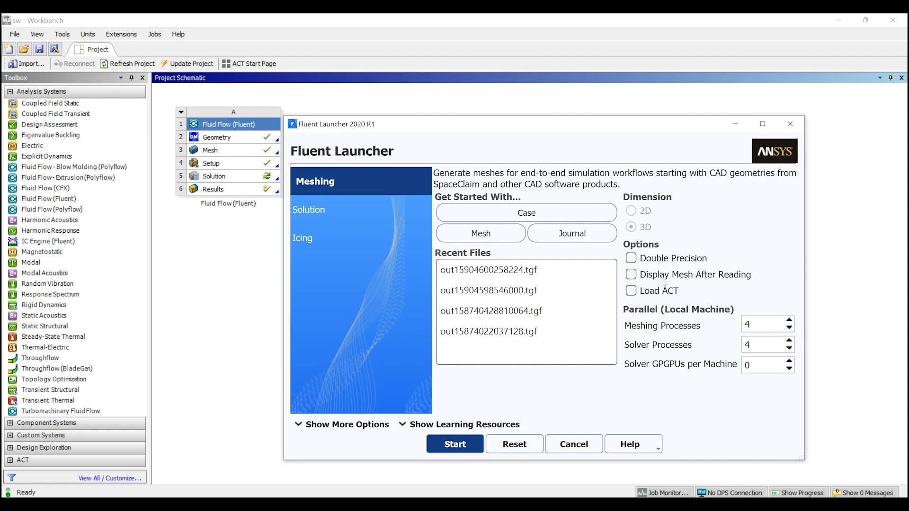
pyautogui.click(648, 259)
pyautogui.click(448, 442)
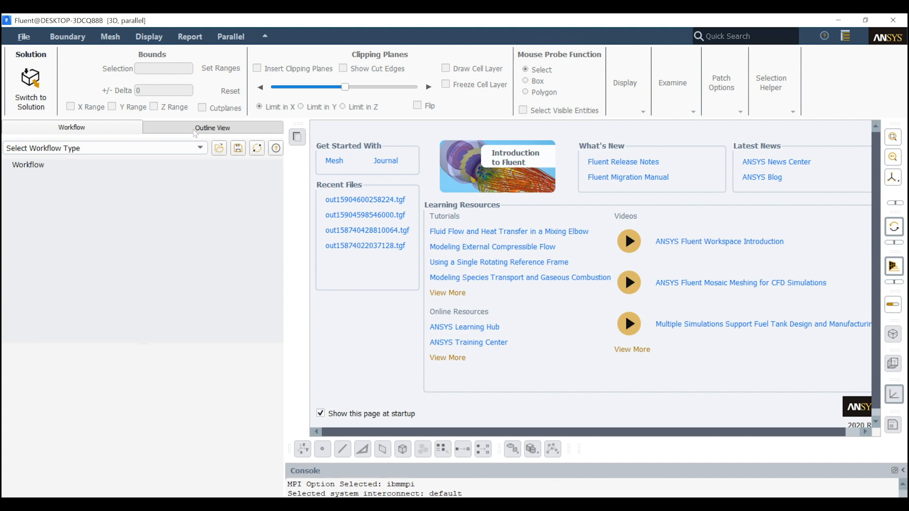
# Load the Watertight Geometry workflow for meshing
pyautogui.click(192, 132)
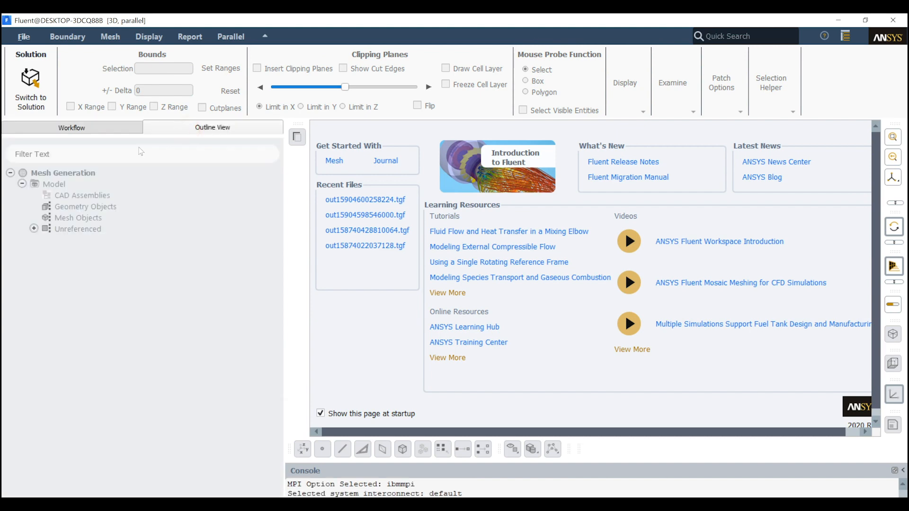
pyautogui.click(76, 128)
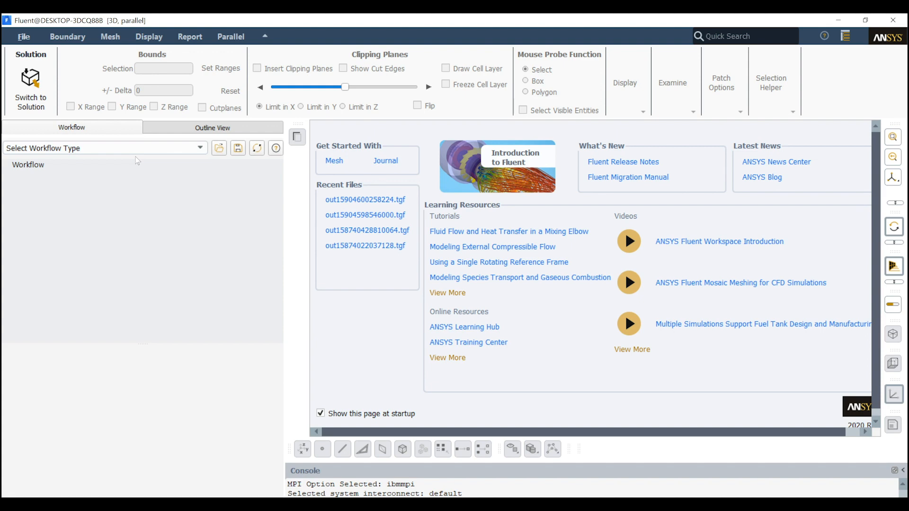
pyautogui.click(149, 146)
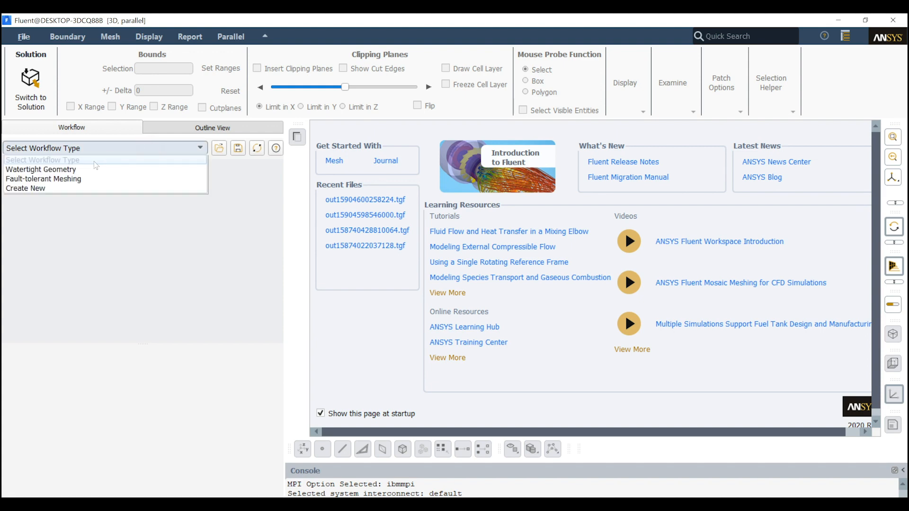
pyautogui.click(79, 171)
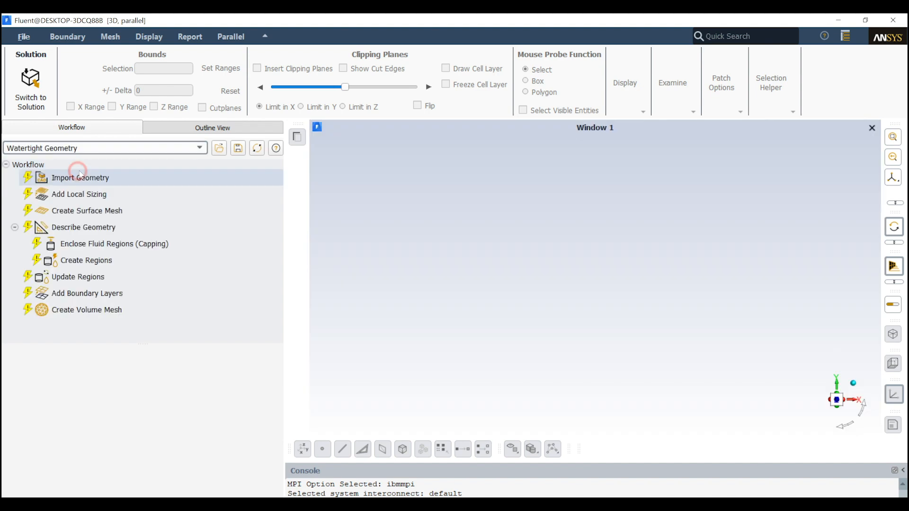
# Import Geom_to_fluent.agdb from D:\Tutorials\12- Swirl Flow with mm units, and refresh the window layout
pyautogui.click(81, 177)
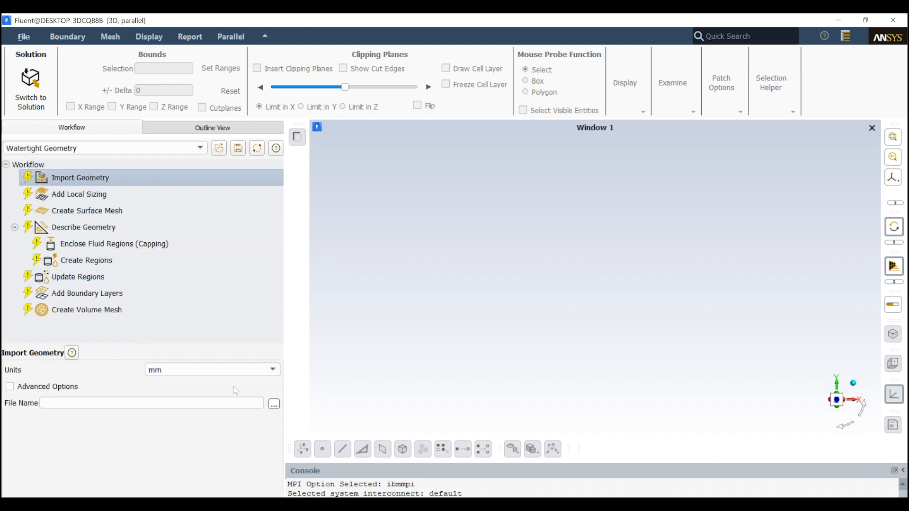
pyautogui.click(274, 404)
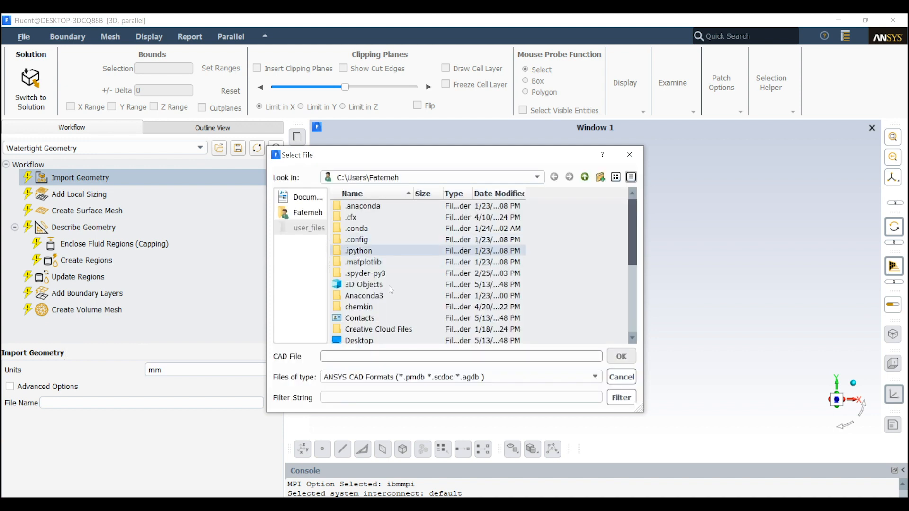
pyautogui.click(370, 359)
pyautogui.write('D:\\Tutorials\\12- Swirl Flow')
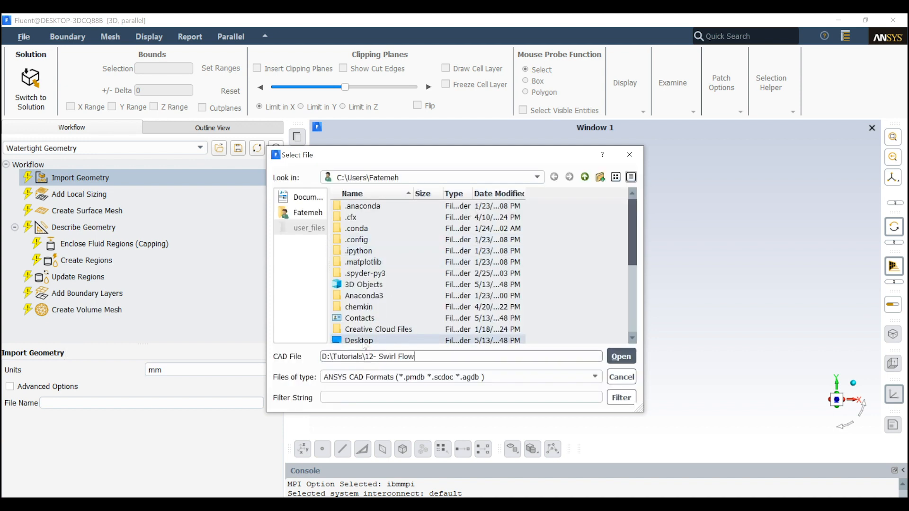
pyautogui.press('Return')
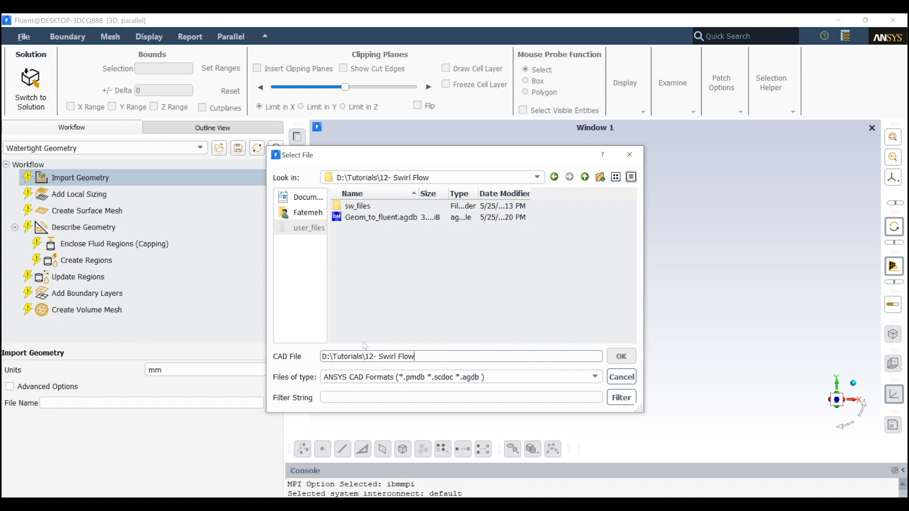
pyautogui.click(391, 218)
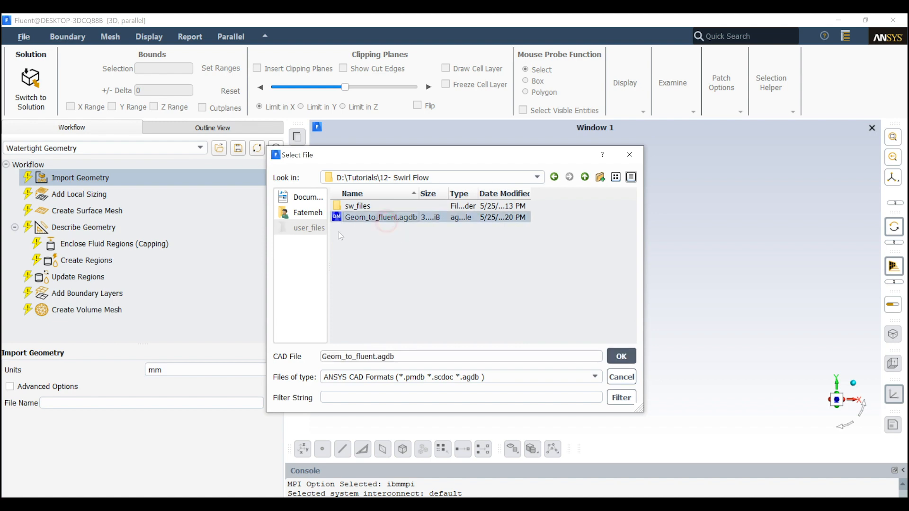
pyautogui.click(621, 356)
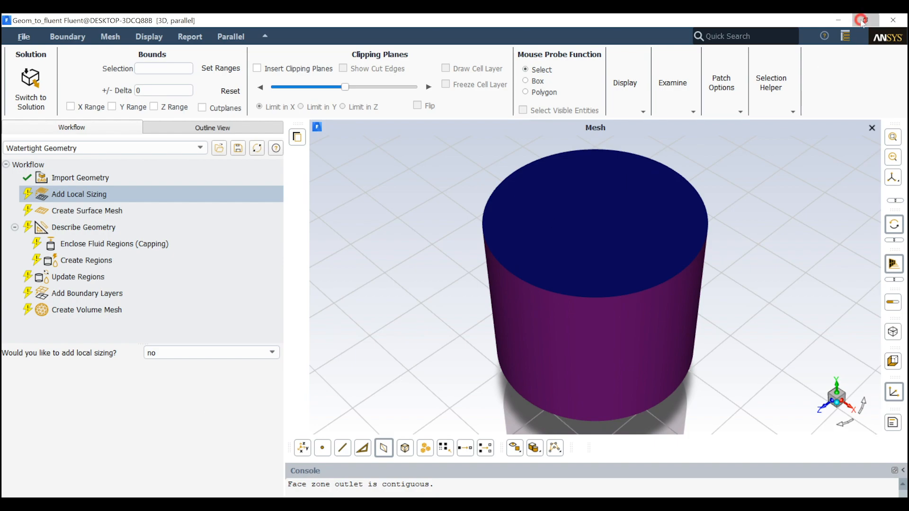
pyautogui.click(863, 22)
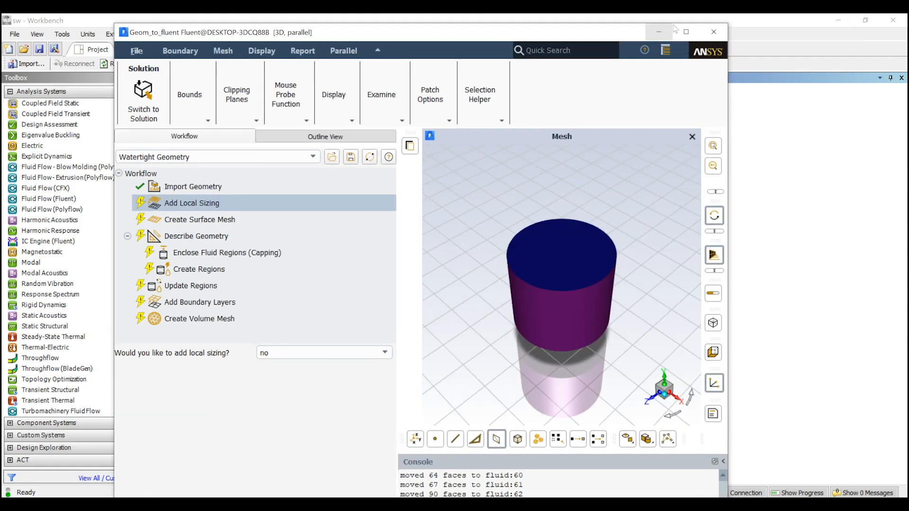
pyautogui.click(686, 32)
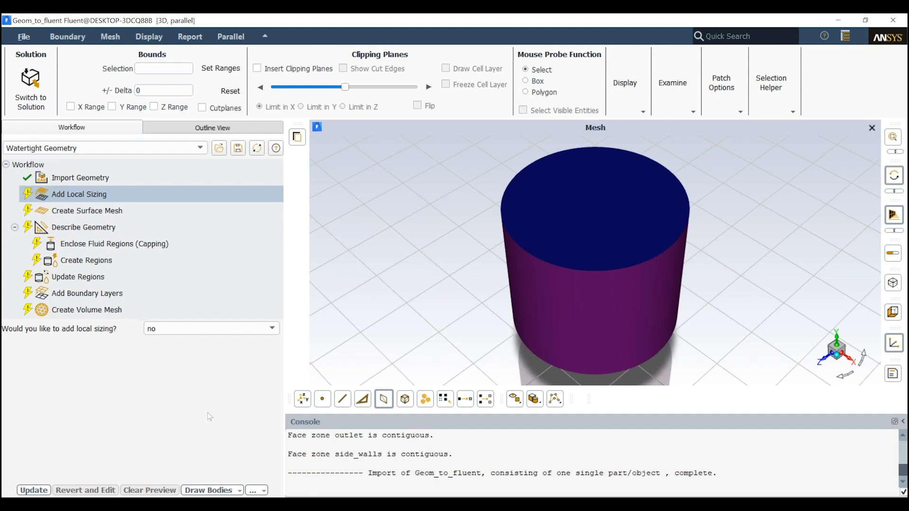
pyautogui.scroll(2, 597, 336)
pyautogui.scroll(-5, 598, 335)
pyautogui.moveTo(506, 342); pyautogui.dragTo(500, 274)
pyautogui.scroll(3, 594, 369)
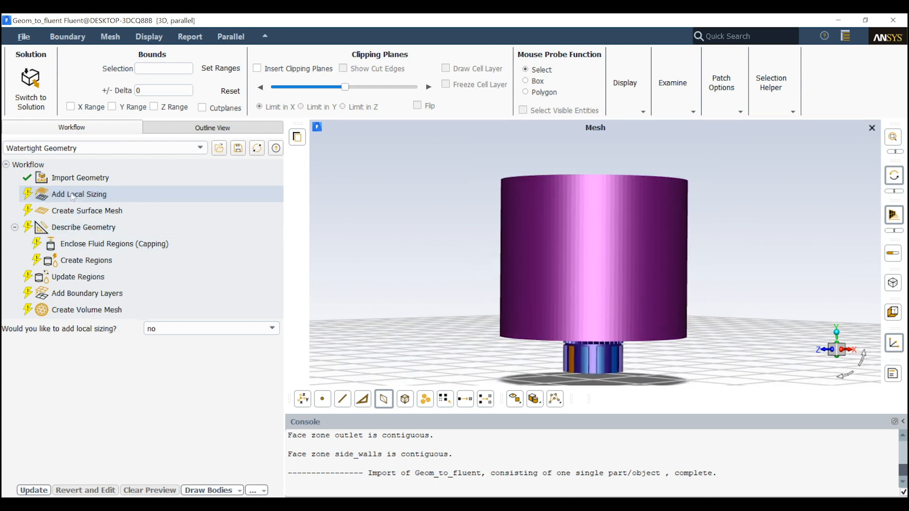
pyautogui.click(251, 330)
pyautogui.click(199, 338)
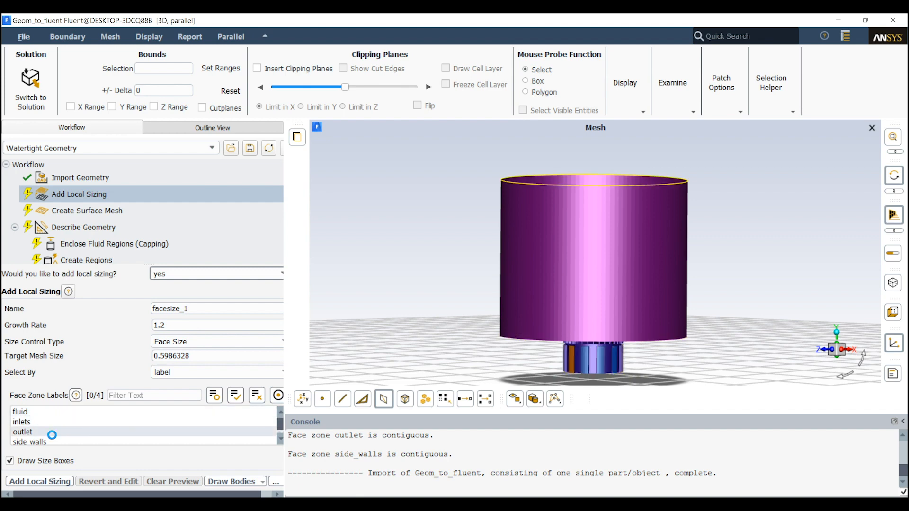
pyautogui.click(56, 421)
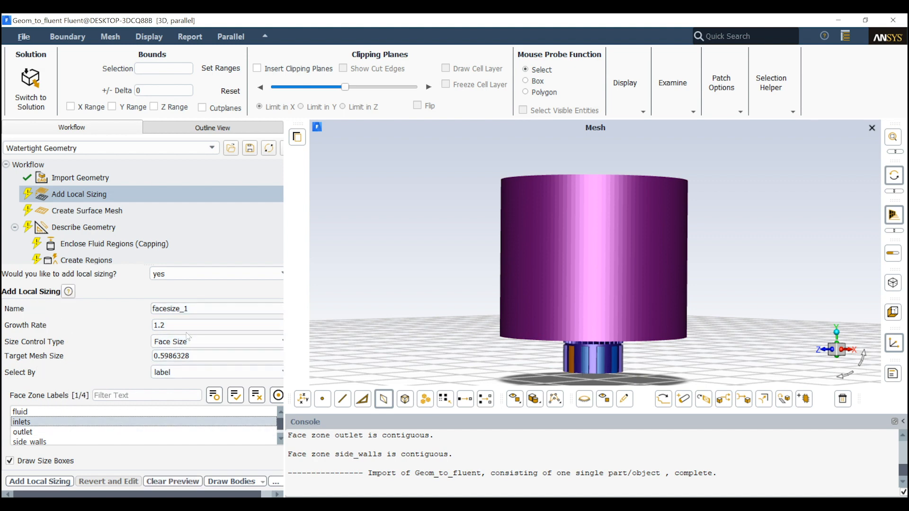
# Choose not to add local sizing and complete the Add Local Sizing task
pyautogui.click(224, 275)
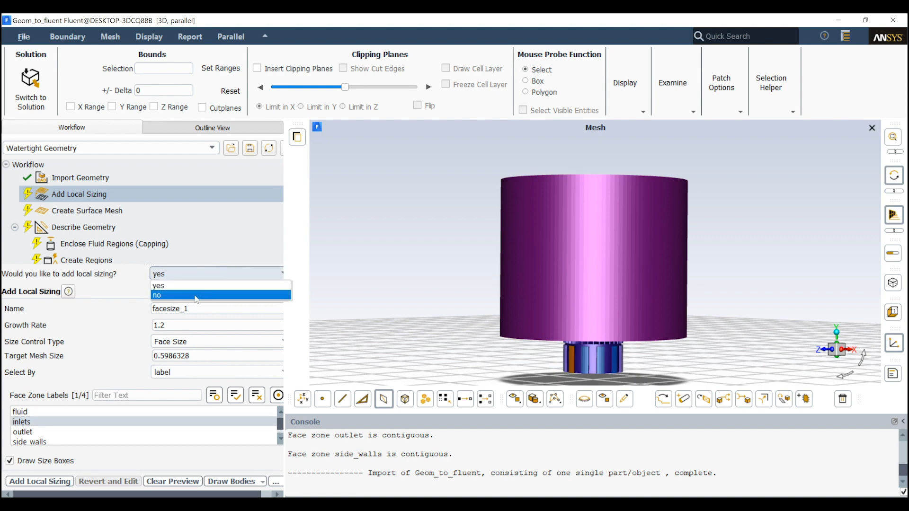
pyautogui.click(199, 295)
pyautogui.click(47, 491)
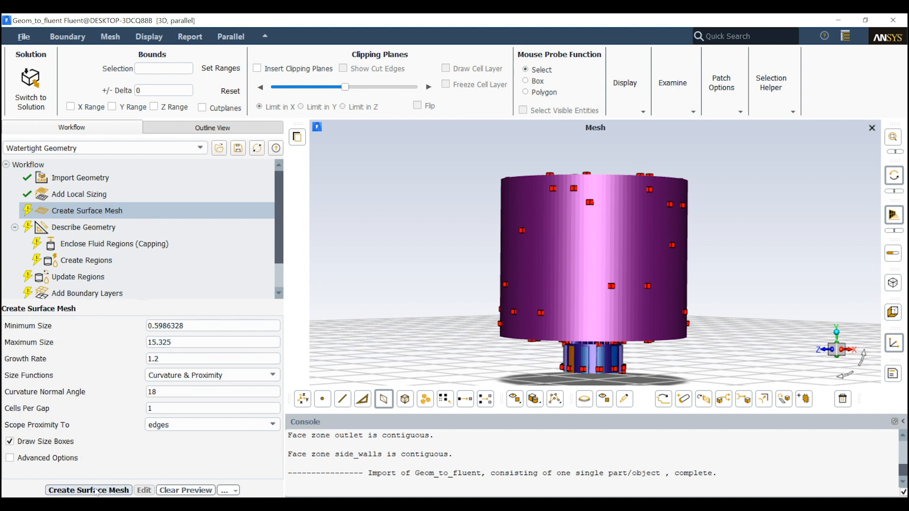
# Set Cells Per Gap to 2 and generate the surface mesh with the advanced options left off
pyautogui.doubleClick(173, 407)
pyautogui.write('2')
pyautogui.click(171, 441)
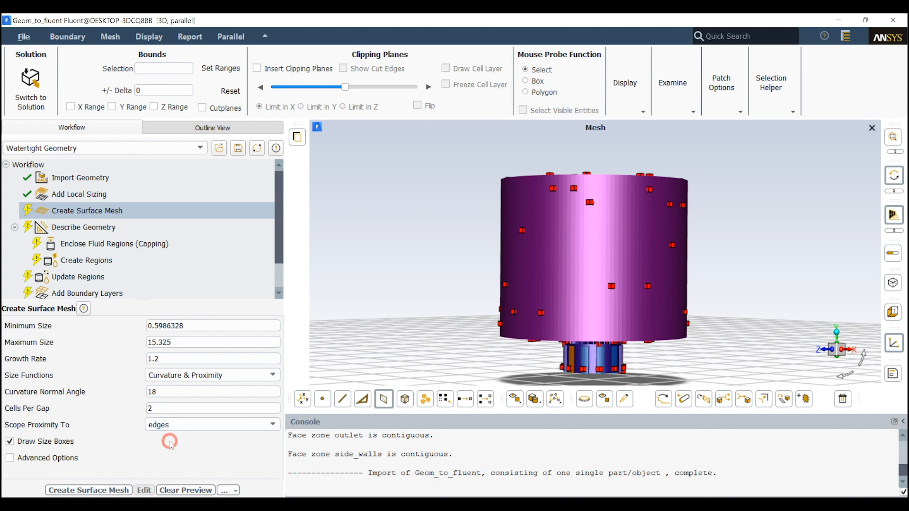
pyautogui.click(66, 458)
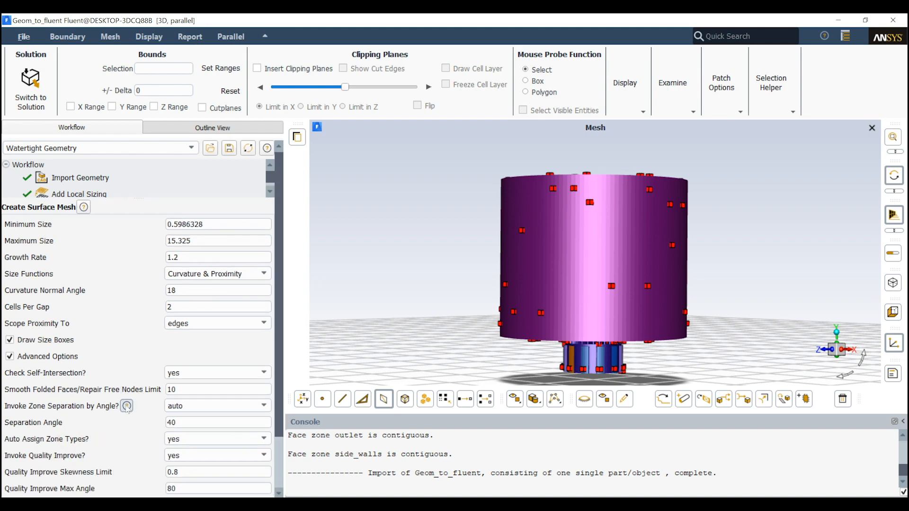
pyautogui.scroll(-3, 129, 411)
pyautogui.scroll(3, 133, 418)
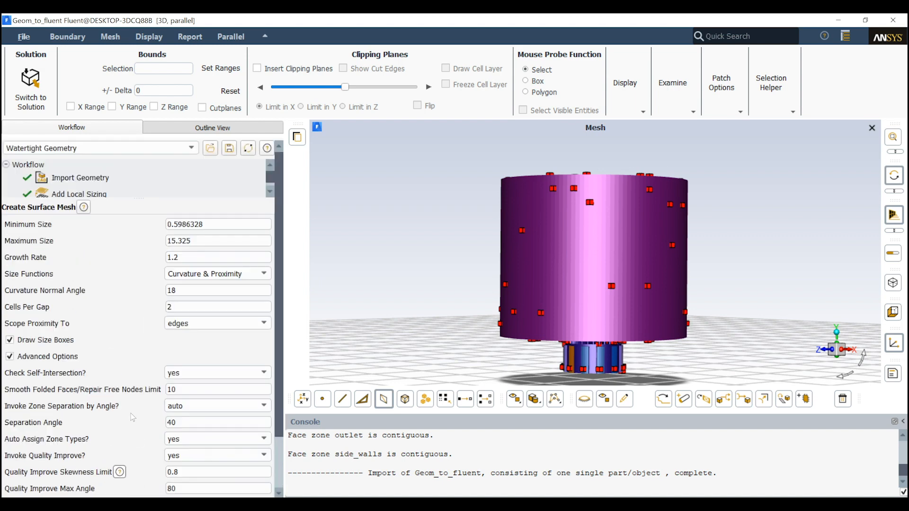
pyautogui.click(56, 362)
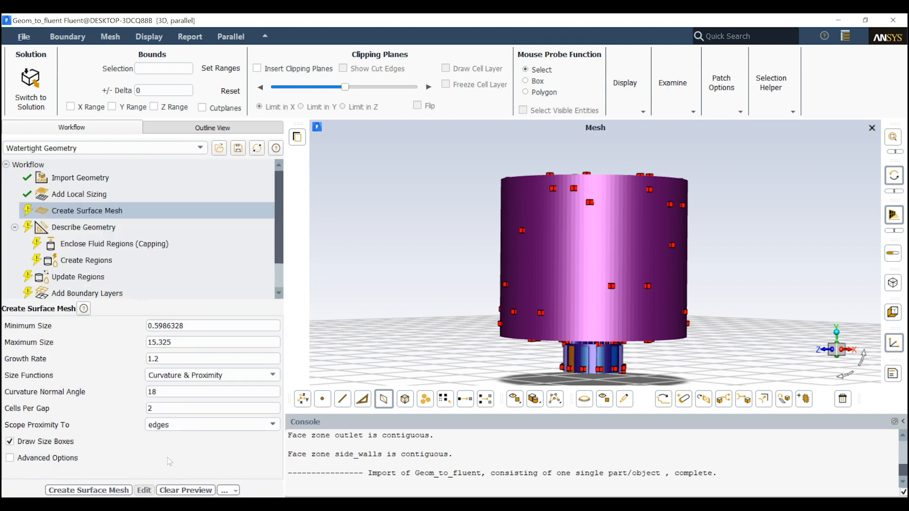
pyautogui.click(85, 489)
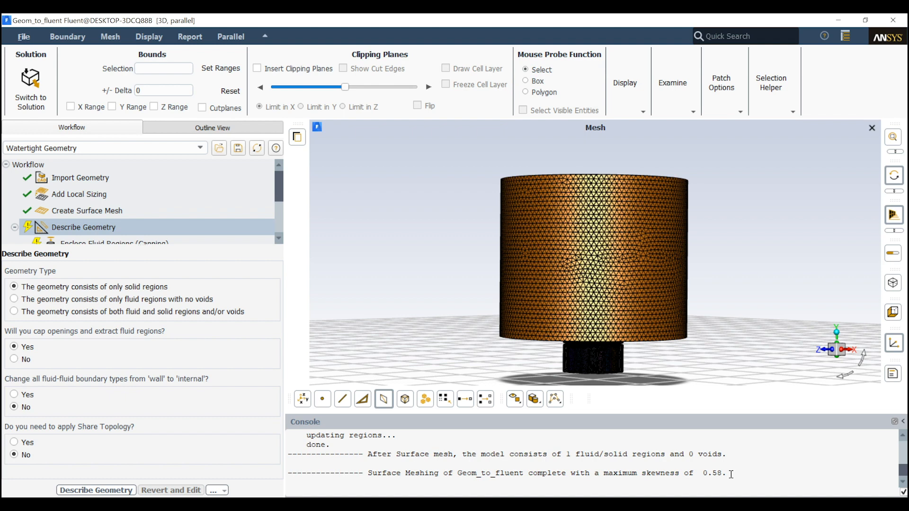
# Insert an Improve Surface Mesh task after the Create Surface Mesh task
pyautogui.moveTo(731, 474)
pyautogui.mouseDown()
pyautogui.moveTo(567, 474)
pyautogui.moveTo(731, 471)
pyautogui.mouseUp()
pyautogui.click(102, 215)
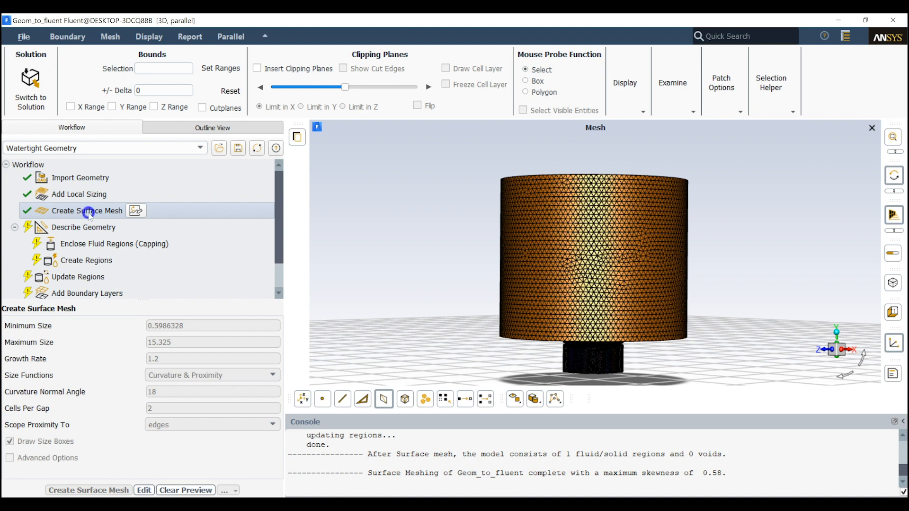
pyautogui.rightClick(90, 214)
pyautogui.moveTo(147, 222)
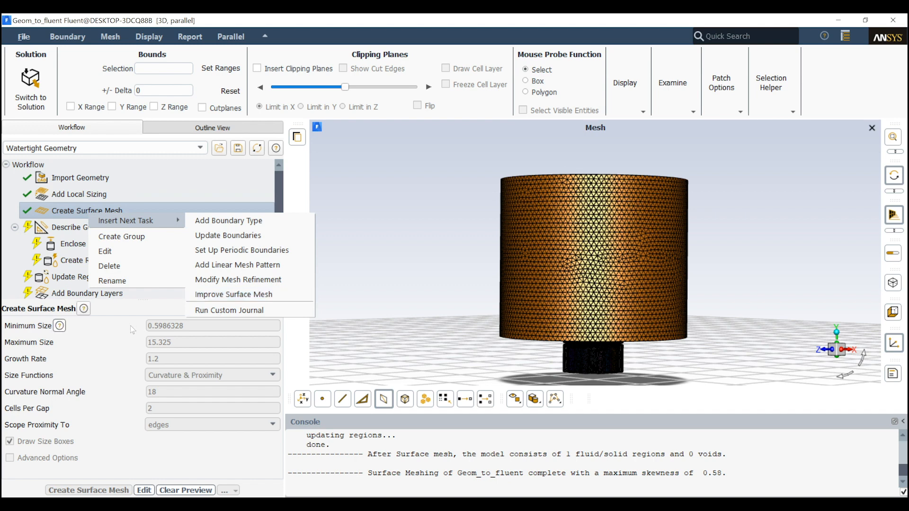
pyautogui.click(243, 294)
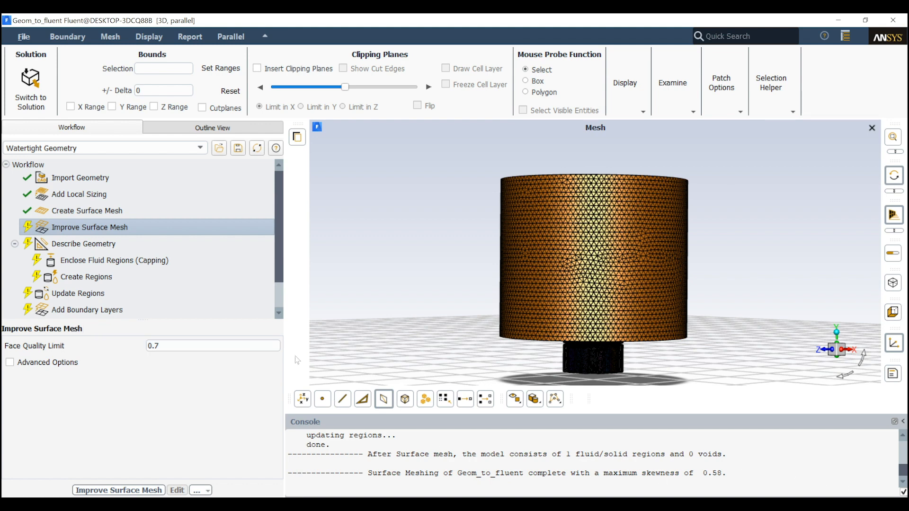
# Delete the Improve Surface Mesh task from the workflow
pyautogui.rightClick(109, 230)
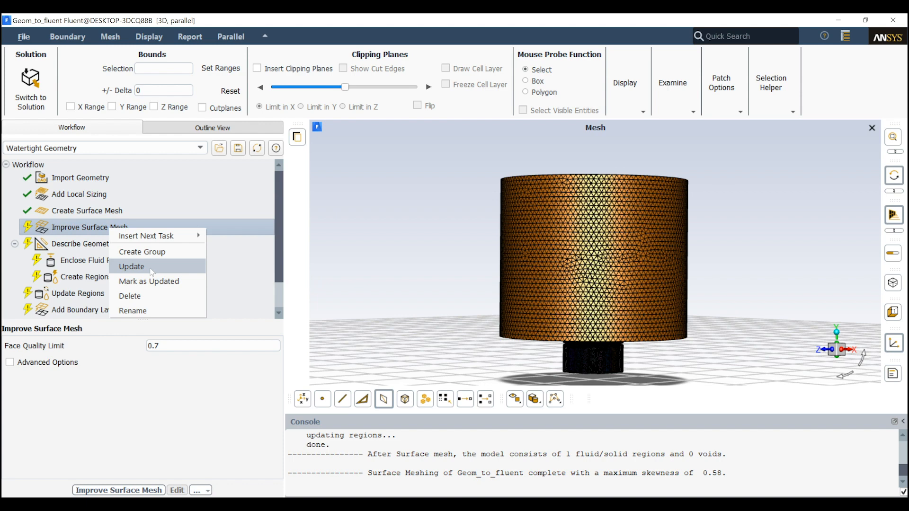
pyautogui.click(153, 297)
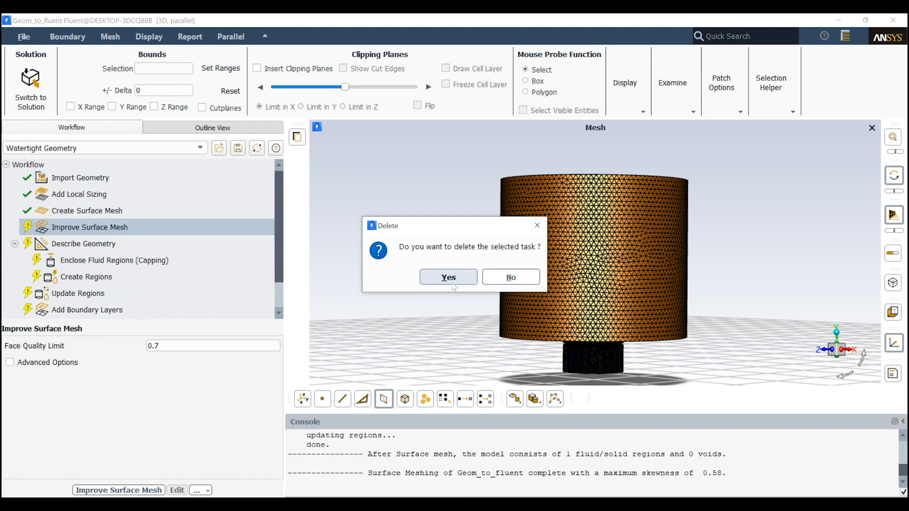
pyautogui.click(449, 277)
pyautogui.click(116, 211)
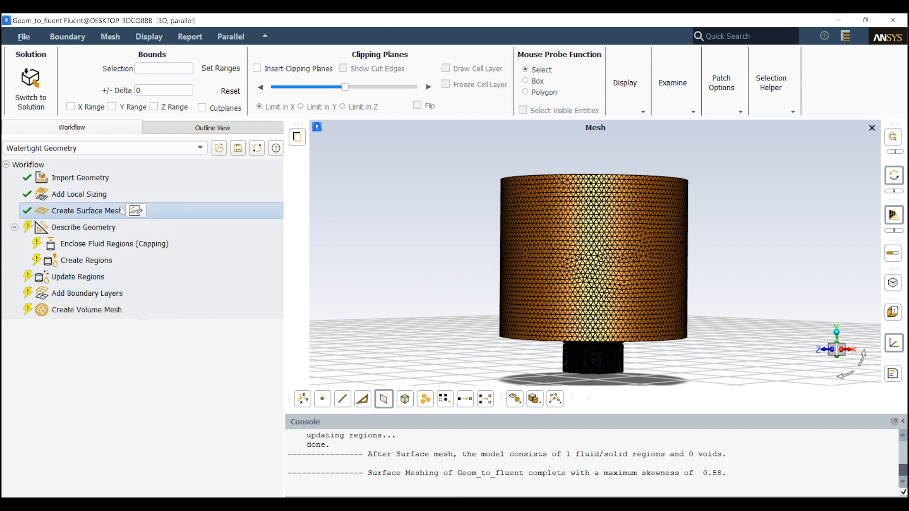
# Describe the geometry as consisting of only fluid regions with no voids, without applying Share Topology
pyautogui.click(100, 228)
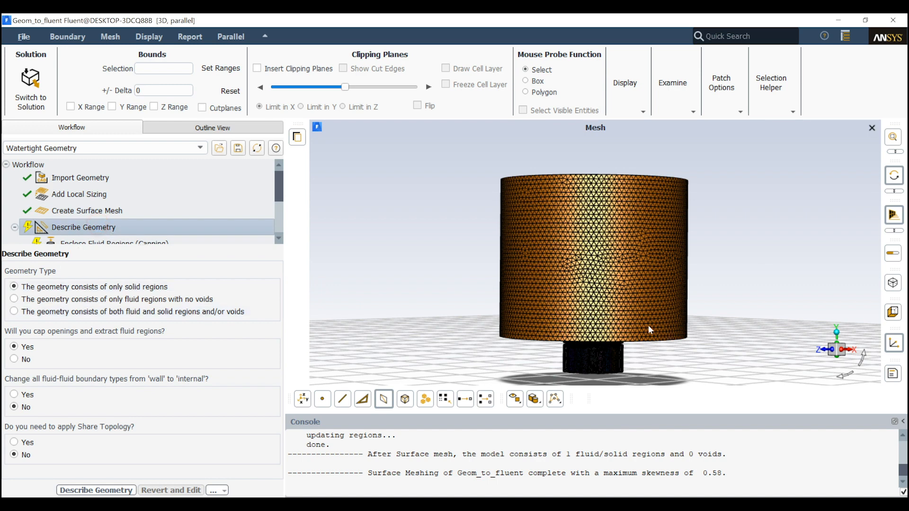
pyautogui.click(151, 302)
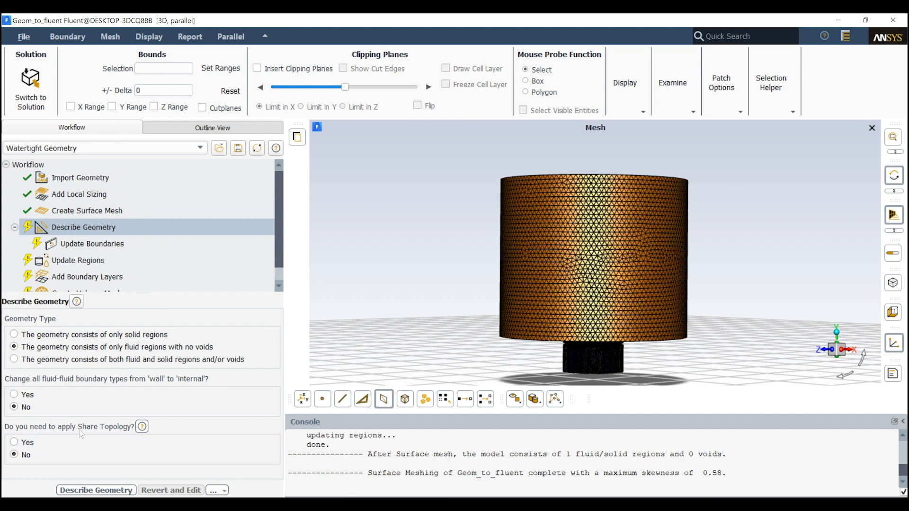
pyautogui.click(98, 491)
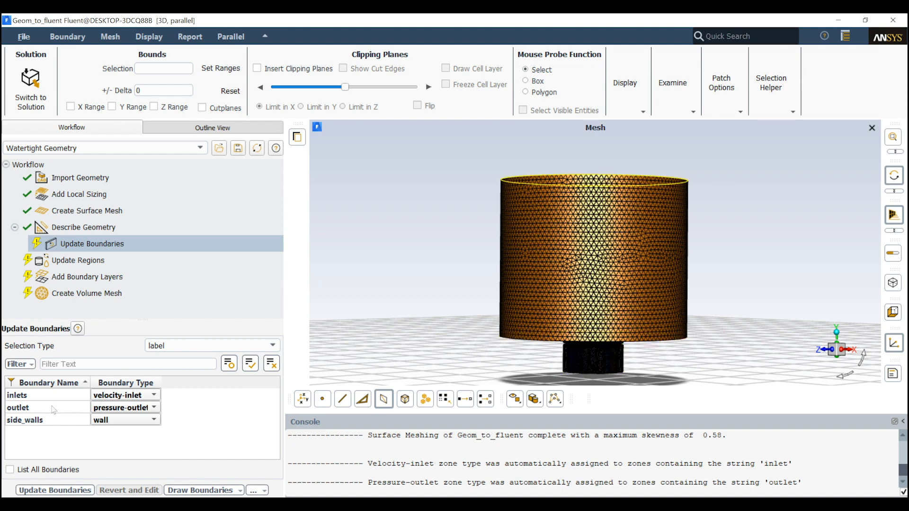
# Check the boundary assignments and update them with inlets as velocity-inlet, outlet as pressure-outlet and side_walls as wall
pyautogui.click(620, 257)
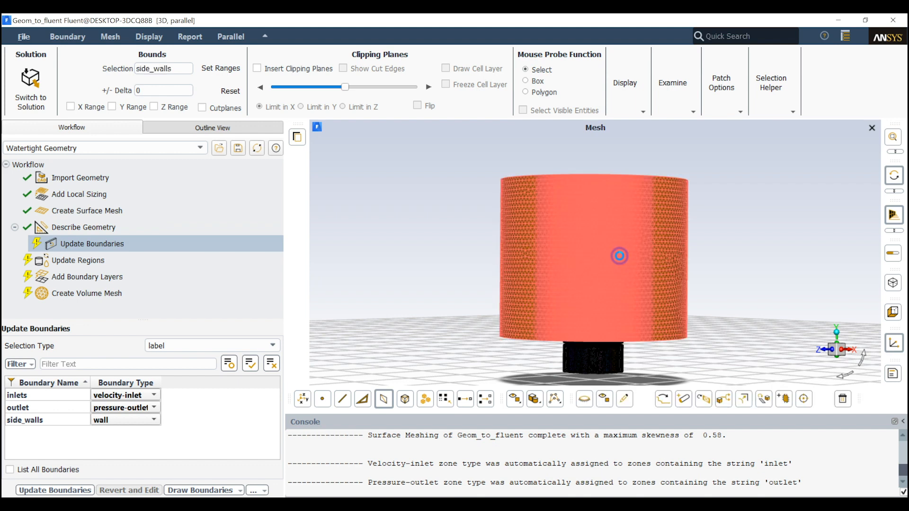
pyautogui.click(411, 312)
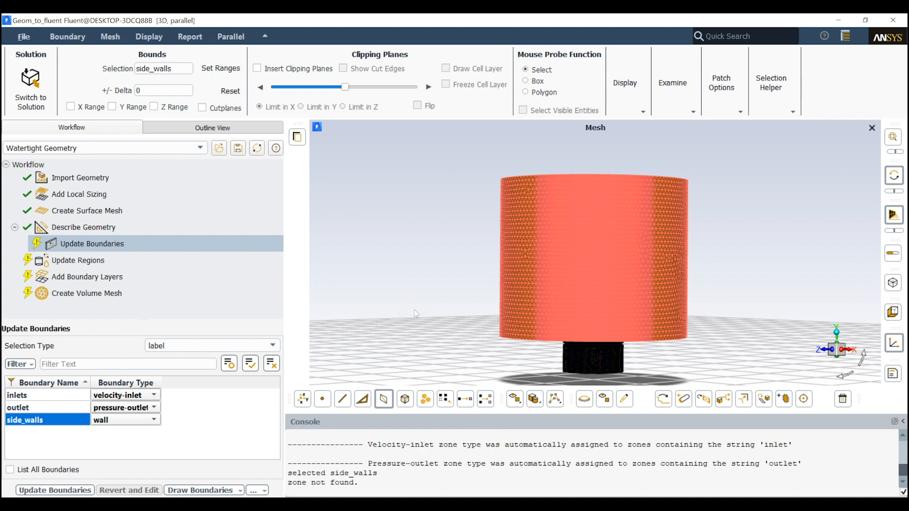
pyautogui.click(414, 285)
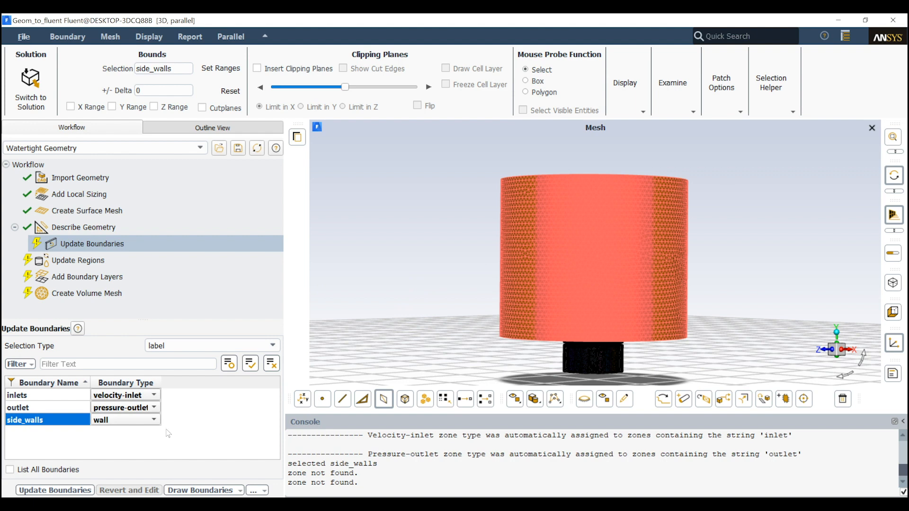
pyautogui.click(113, 395)
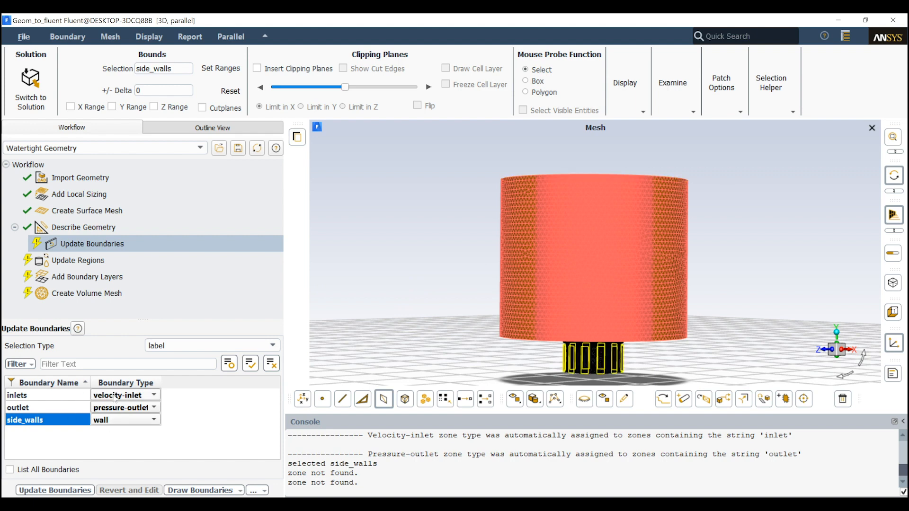
pyautogui.click(70, 418)
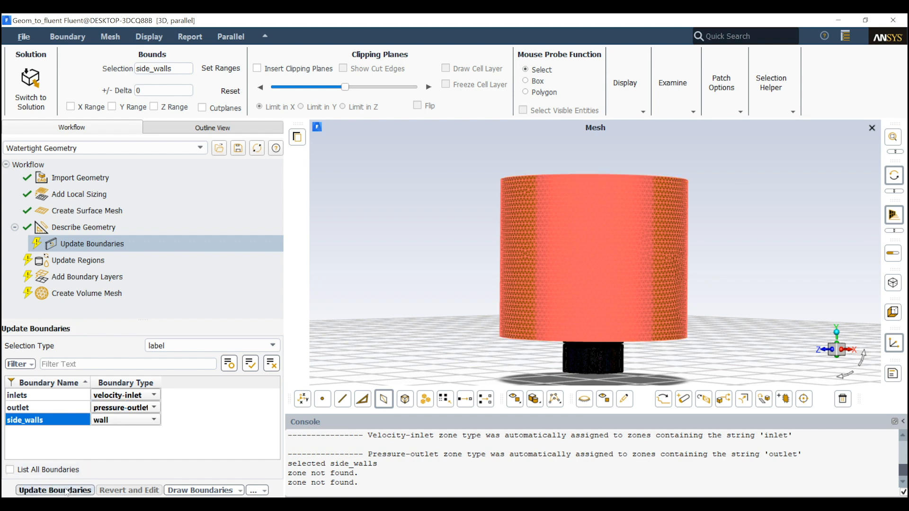
pyautogui.click(67, 491)
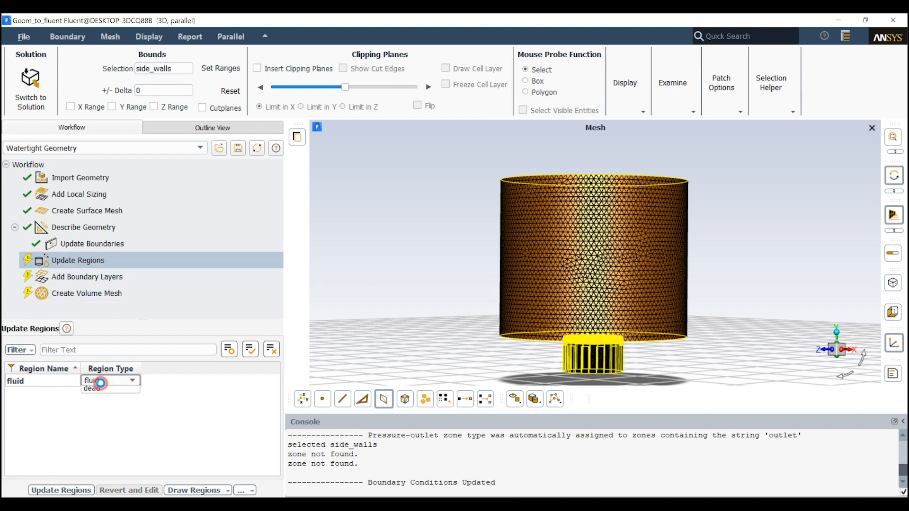
# Keep the fluid region's type as fluid and update the regions
pyautogui.click(111, 381)
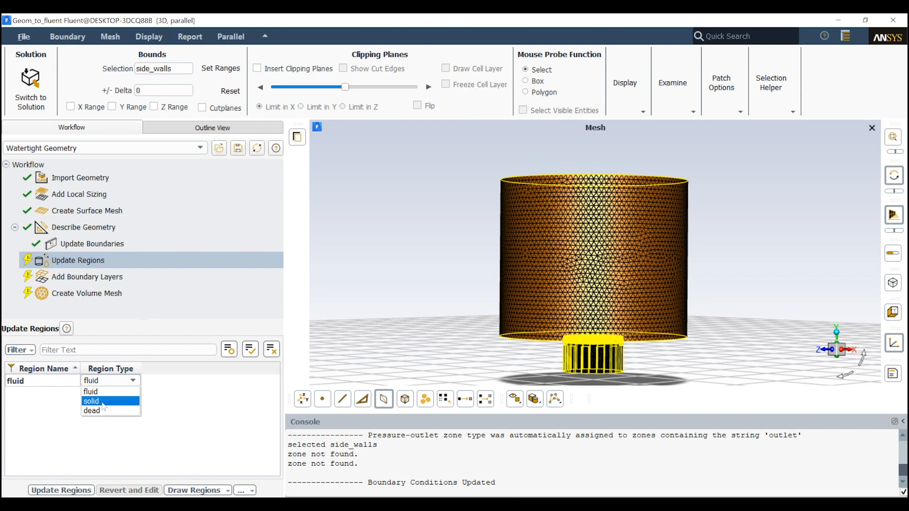
pyautogui.click(162, 390)
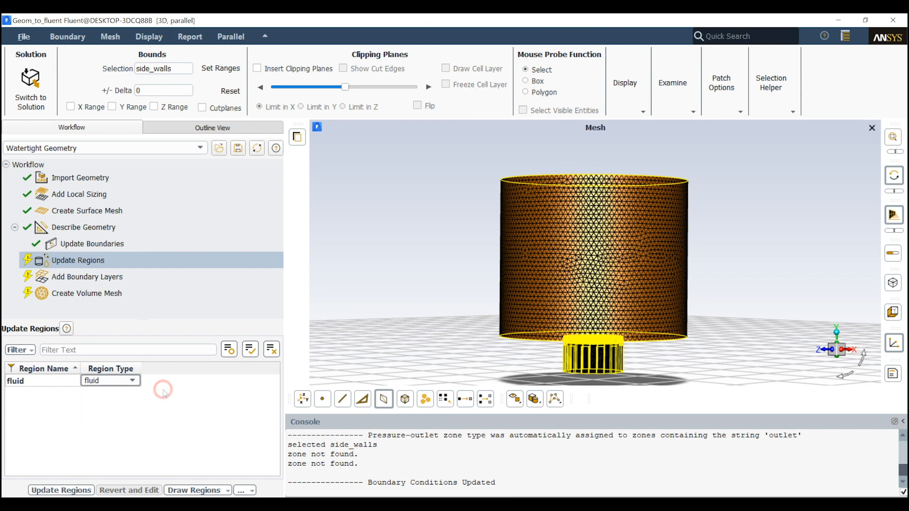
pyautogui.click(151, 407)
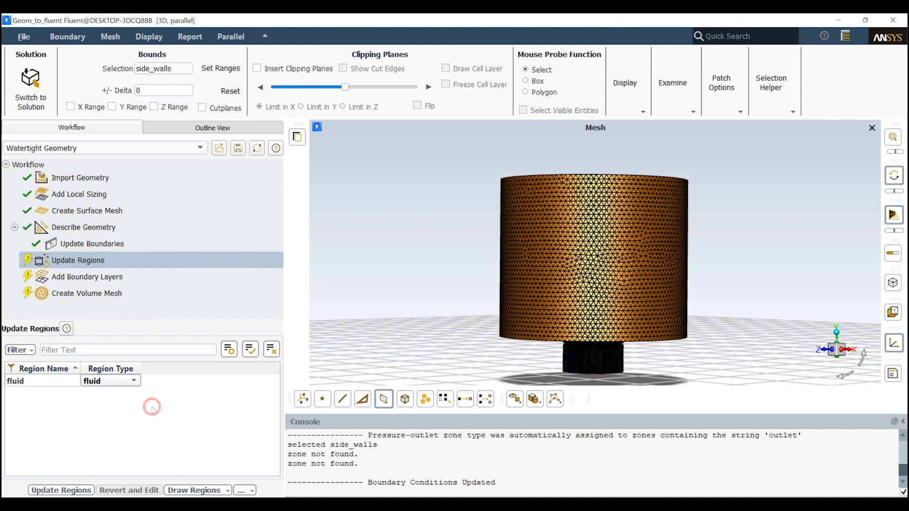
pyautogui.click(71, 490)
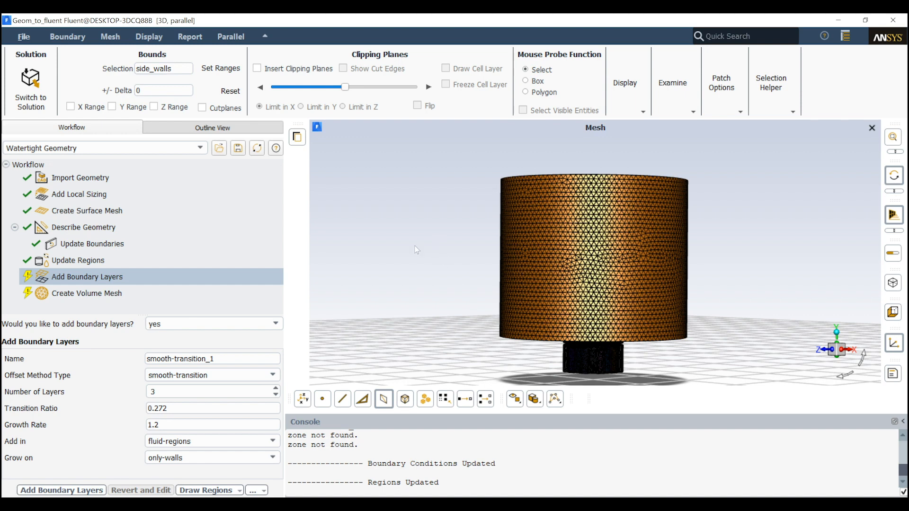
# Add three smooth-transition boundary layers in the fluid regions with growth rate 1.2, growing only on the selected side_walls zone
pyautogui.scroll(-1, 368, 314)
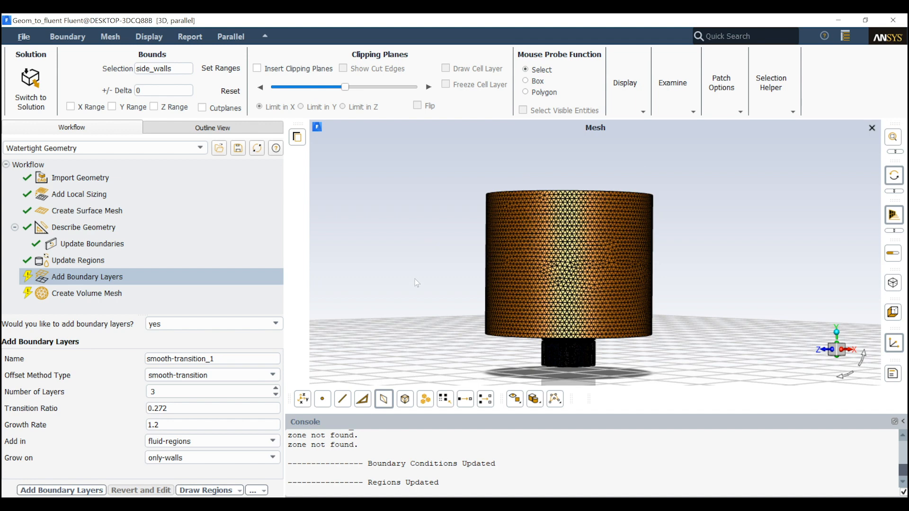
pyautogui.scroll(-1, 417, 283)
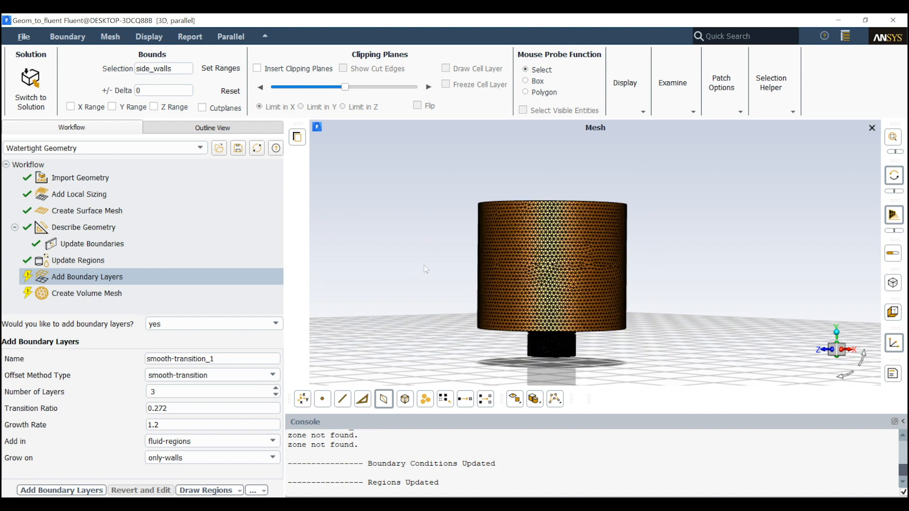
pyautogui.moveTo(435, 265); pyautogui.dragTo(444, 297)
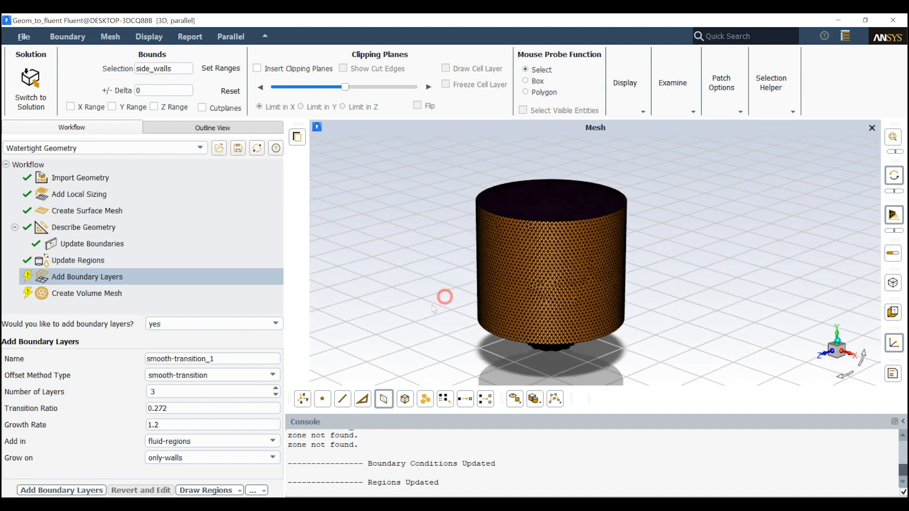
pyautogui.click(211, 458)
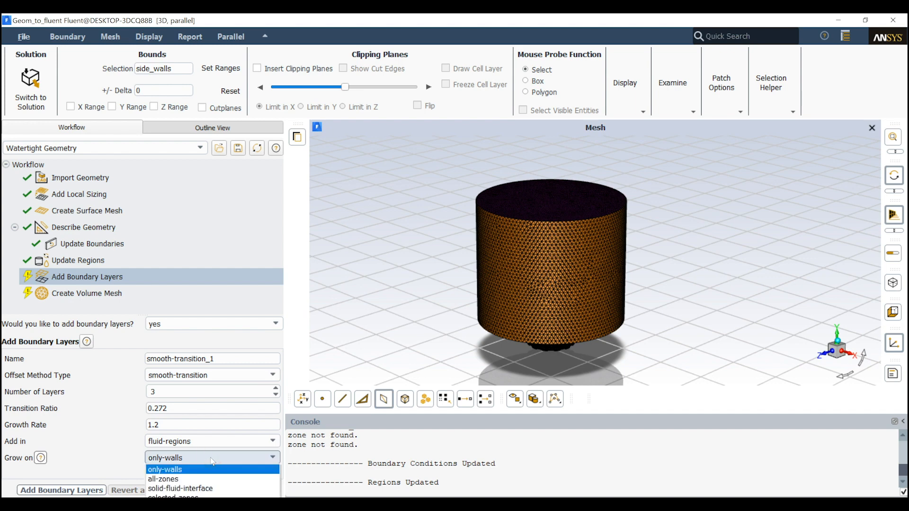
pyautogui.click(179, 473)
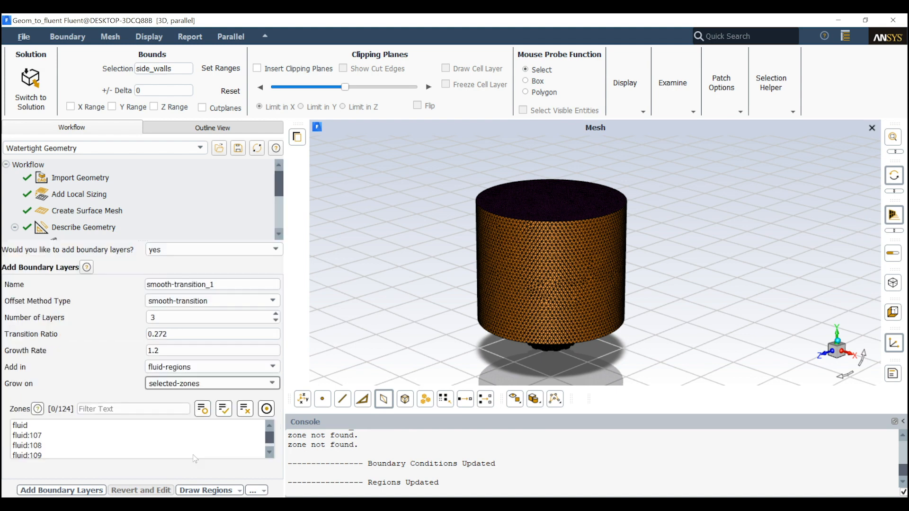
pyautogui.scroll(-4, 85, 442)
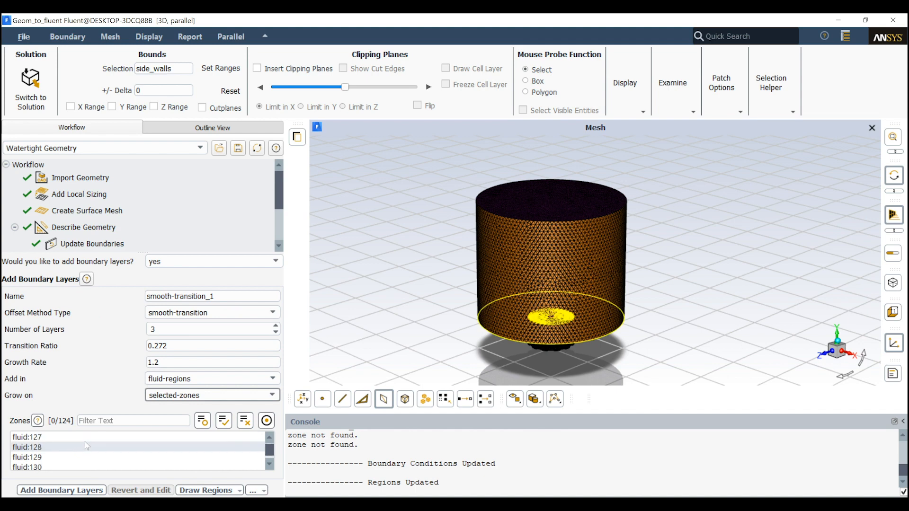
pyautogui.scroll(-1, 150, 456)
pyautogui.click(60, 459)
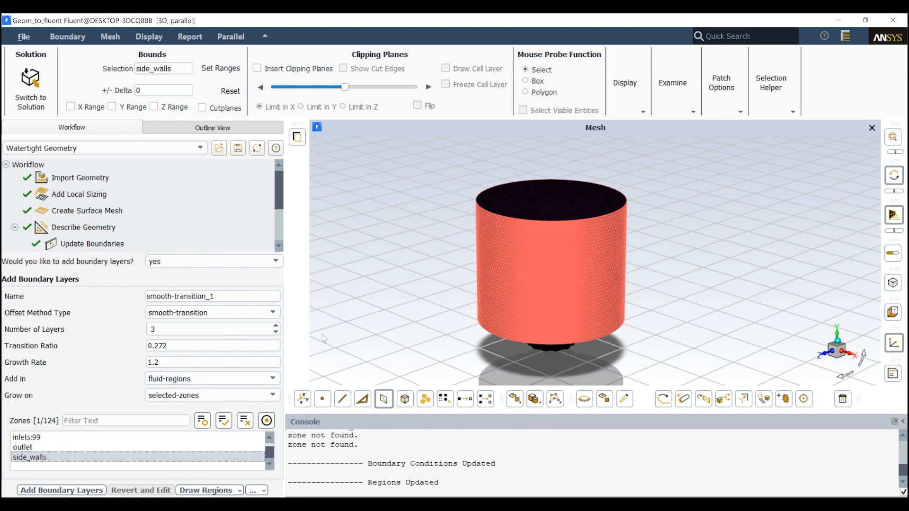
pyautogui.click(99, 491)
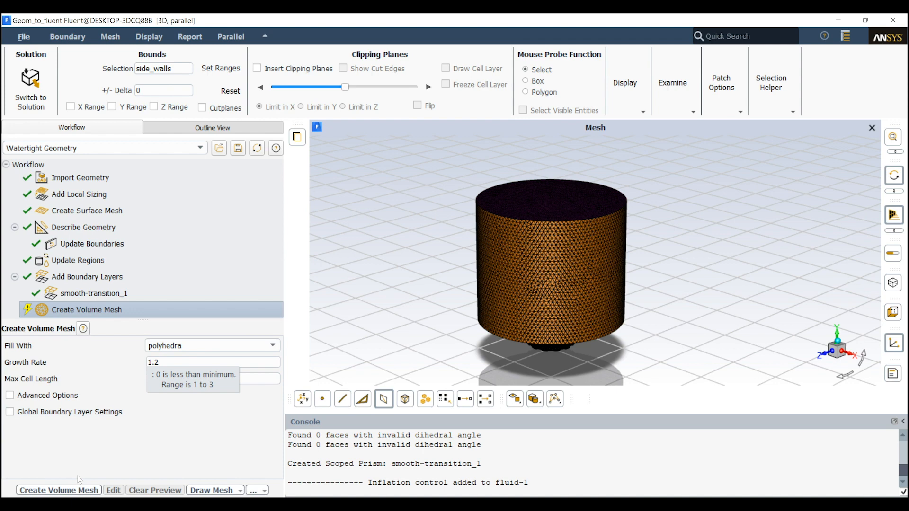
# Create the volume mesh filled with polyhedra, using a growth rate of 1.2 and a max cell length of 20.23756
pyautogui.click(71, 490)
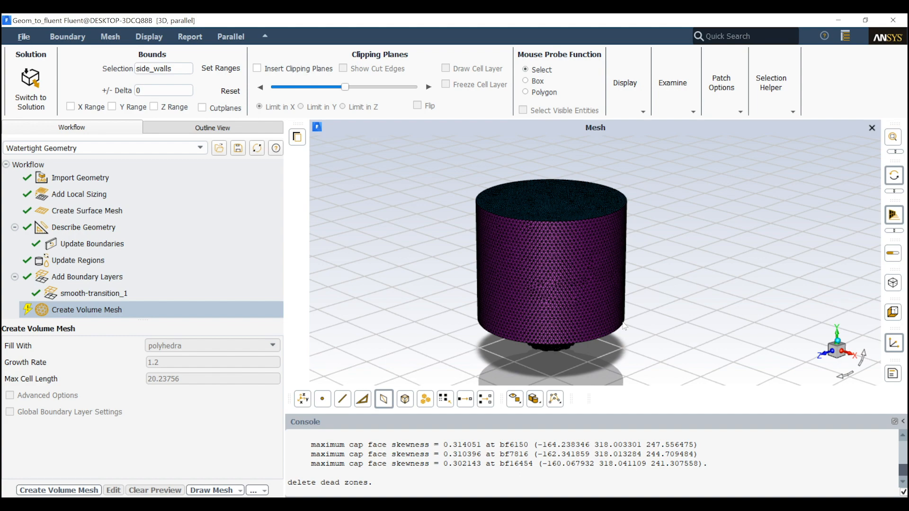
pyautogui.scroll(-3, 454, 288)
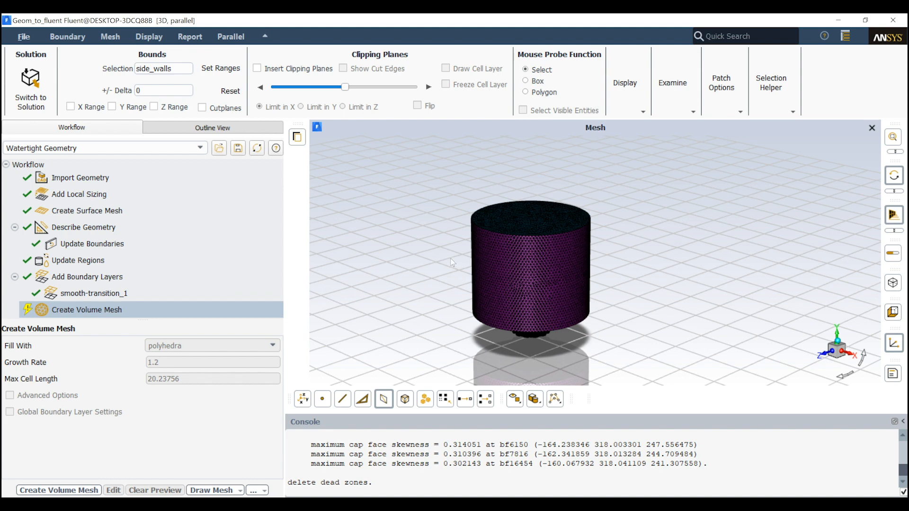
pyautogui.moveTo(441, 257); pyautogui.dragTo(458, 299)
pyautogui.scroll(3, 498, 254)
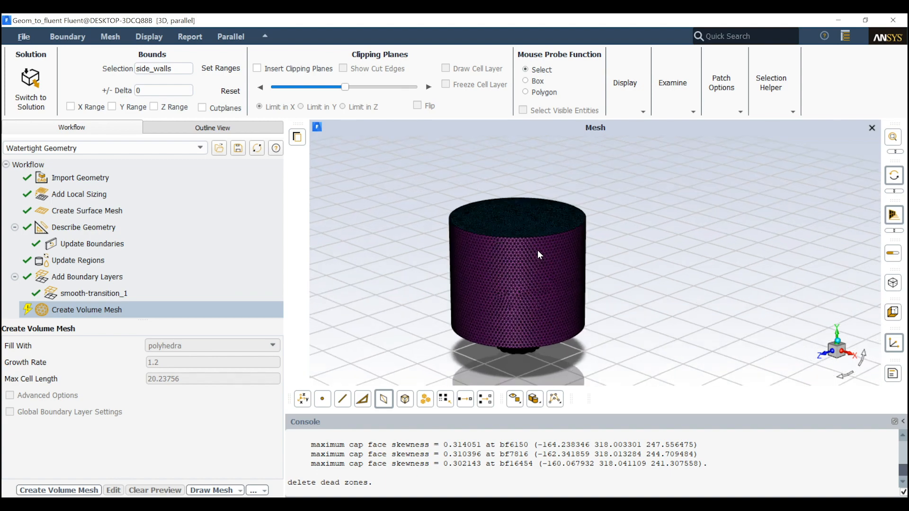
pyautogui.scroll(-1, 491, 441)
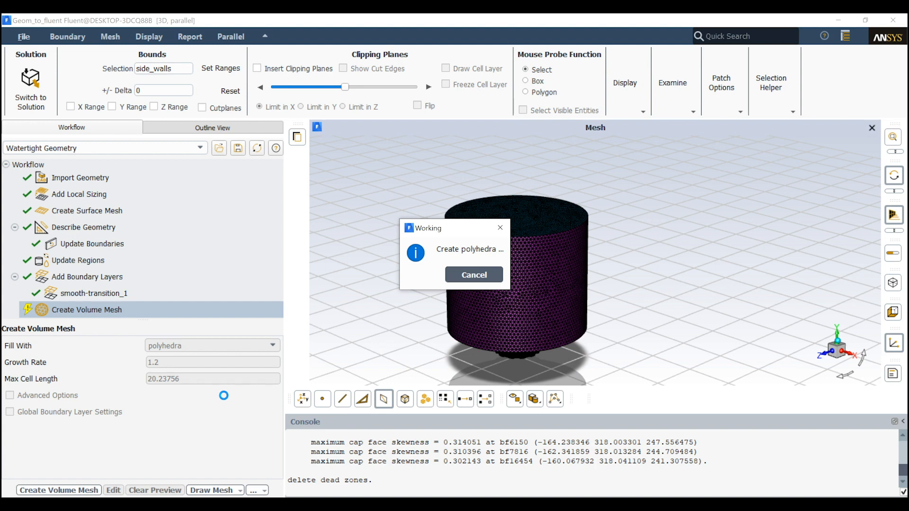
pyautogui.moveTo(448, 221); pyautogui.dragTo(399, 180)
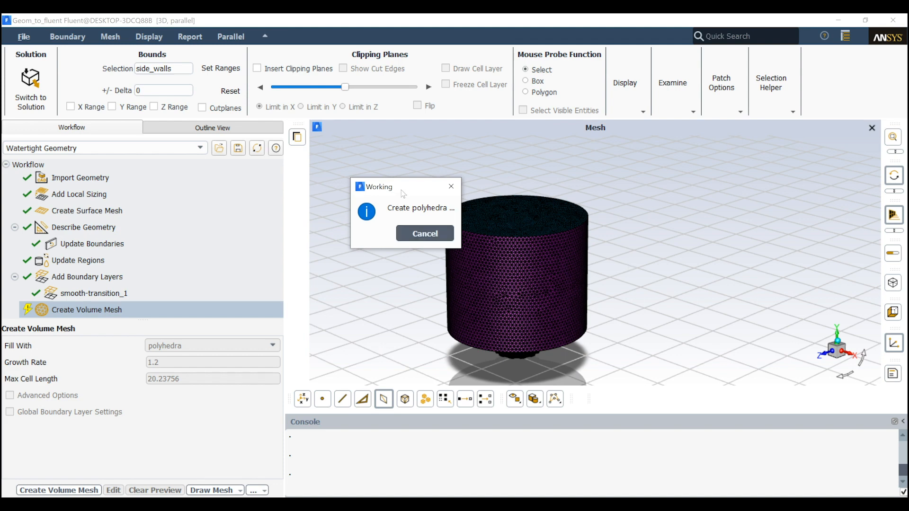
pyautogui.moveTo(401, 187); pyautogui.dragTo(528, 154)
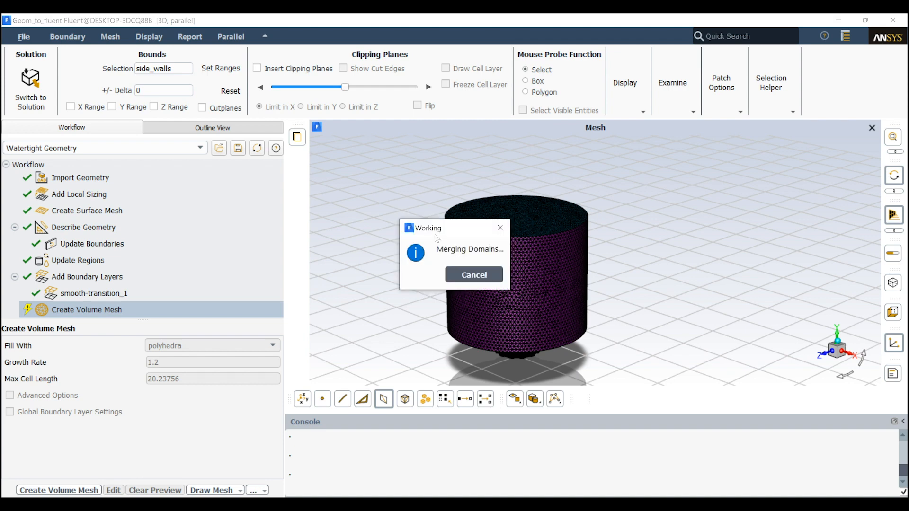
pyautogui.moveTo(435, 232); pyautogui.dragTo(432, 205)
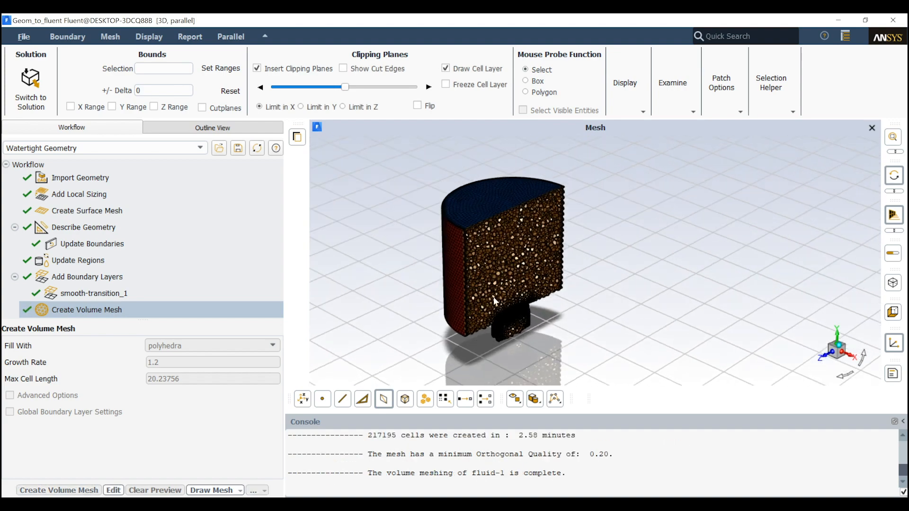
# Toggle the X clipping plane off and on again, and draw the cell layer on the cut through the volume mesh
pyautogui.moveTo(493, 297); pyautogui.dragTo(580, 311)
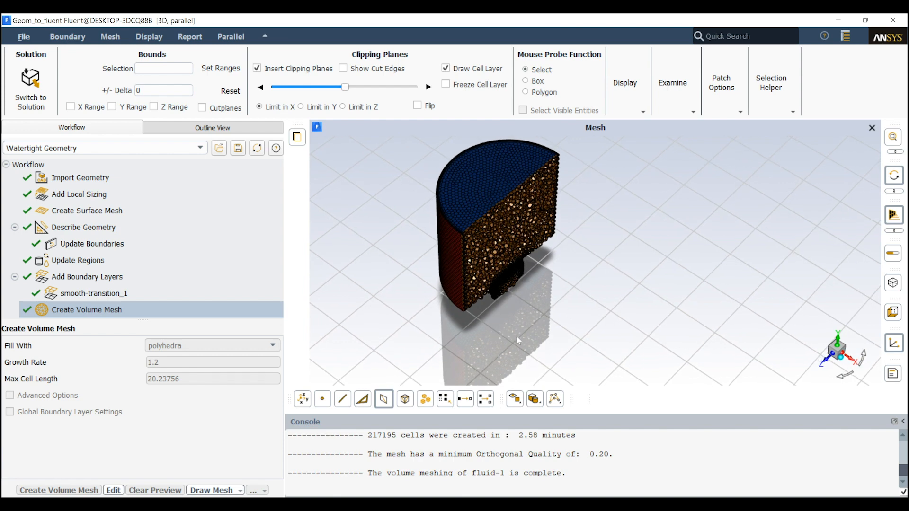
pyautogui.scroll(5, 517, 336)
pyautogui.scroll(-5, 556, 292)
pyautogui.scroll(-1, 556, 292)
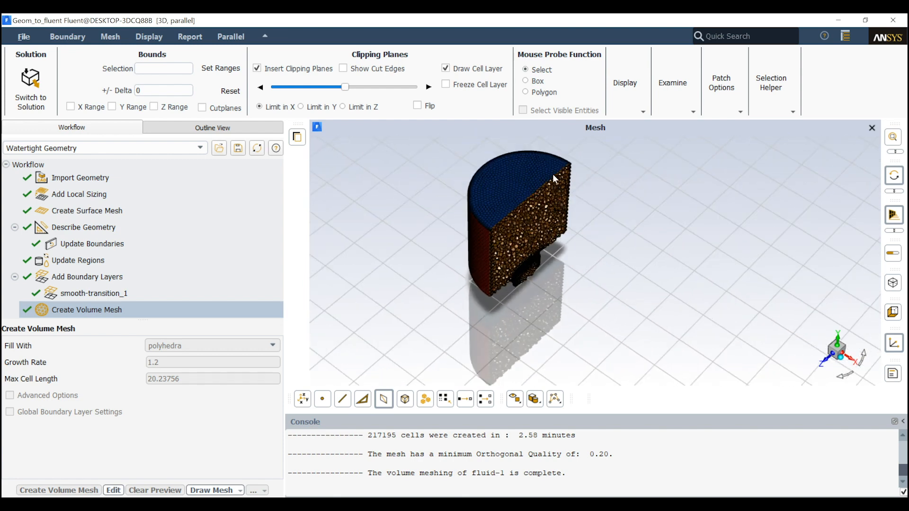
pyautogui.click(277, 67)
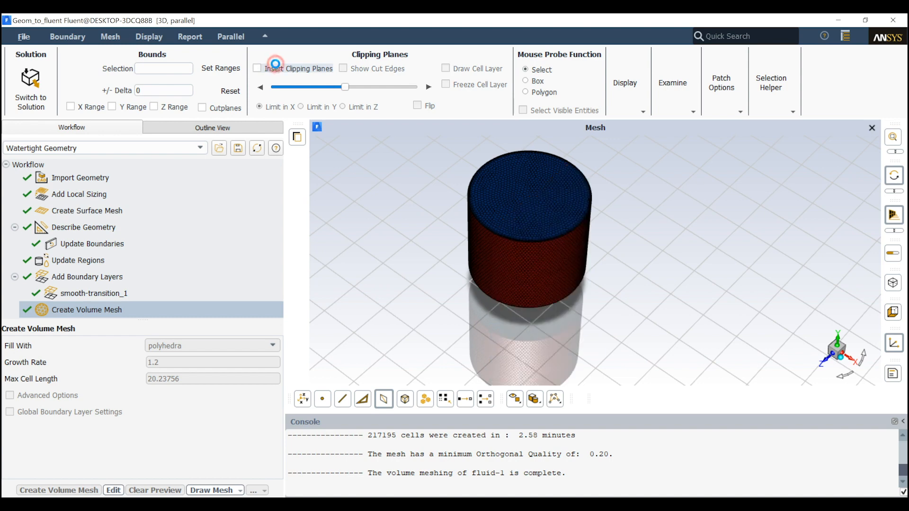
pyautogui.click(277, 67)
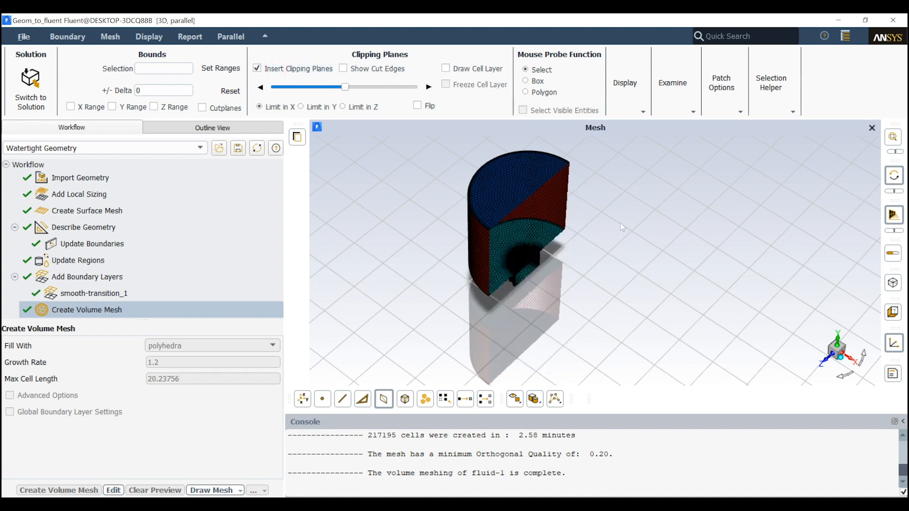
pyautogui.click(451, 68)
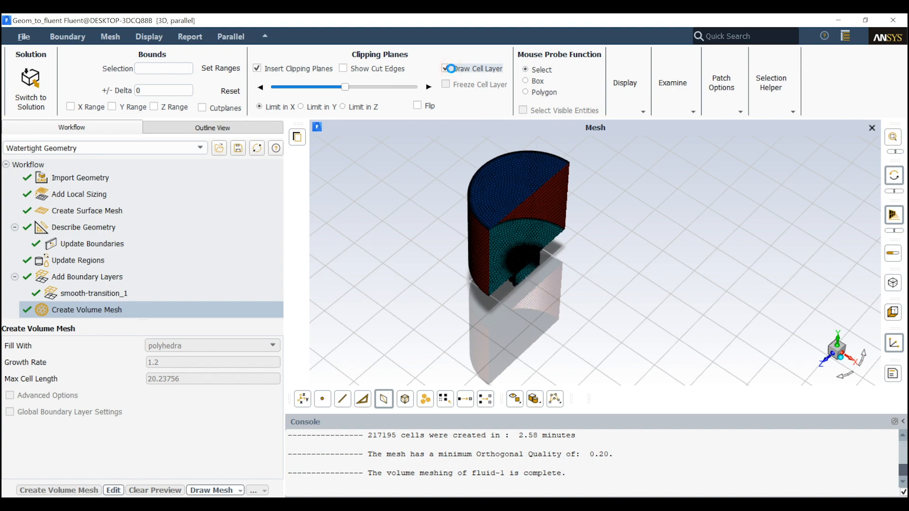
# Examine the polyhedral cells on the cut around the swirler inlet and the boundary layers along the side wall
pyautogui.scroll(5, 587, 224)
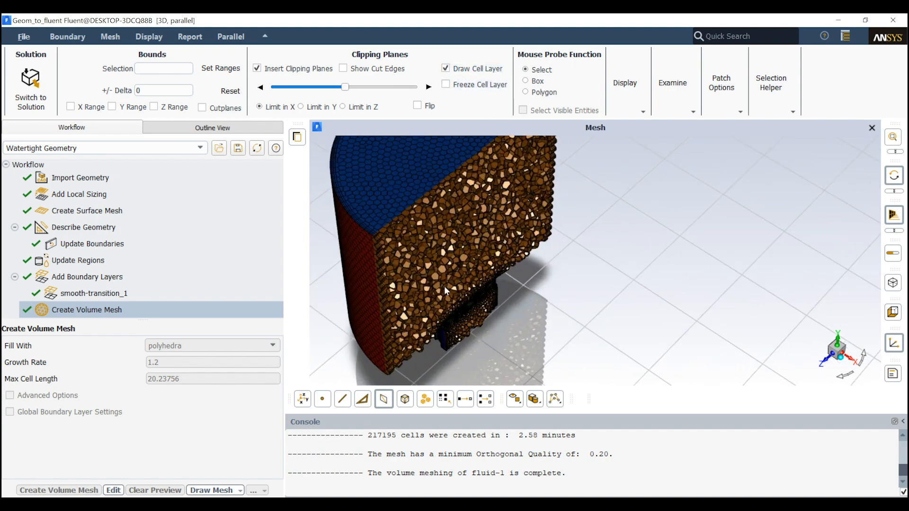
pyautogui.scroll(3, 445, 289)
pyautogui.moveTo(507, 334); pyautogui.dragTo(453, 258)
pyautogui.scroll(-5, 471, 310)
pyautogui.scroll(7, 490, 341)
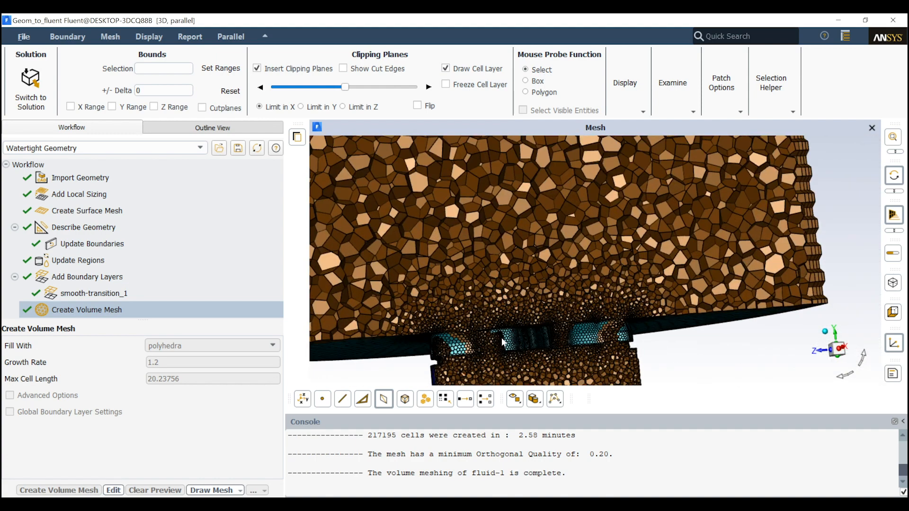
pyautogui.scroll(-5, 502, 334)
pyautogui.scroll(4, 614, 346)
pyautogui.scroll(6, 613, 344)
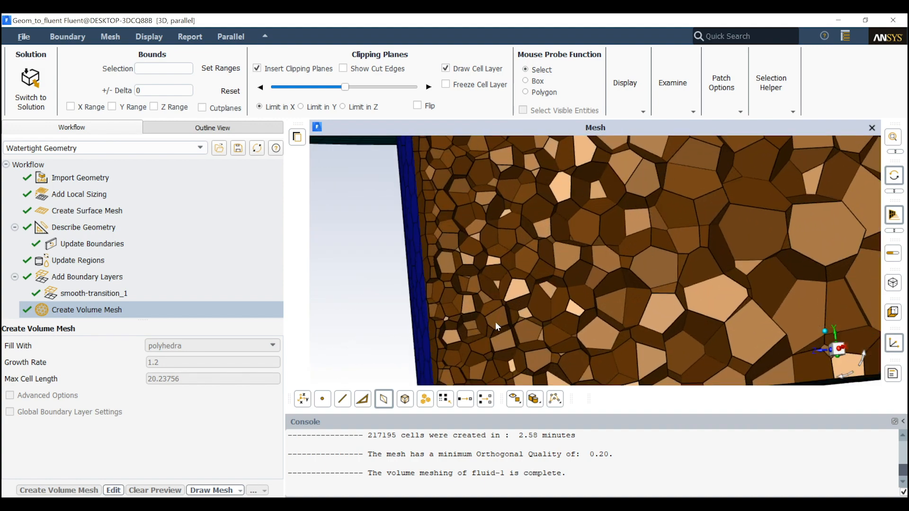
pyautogui.scroll(-8, 436, 262)
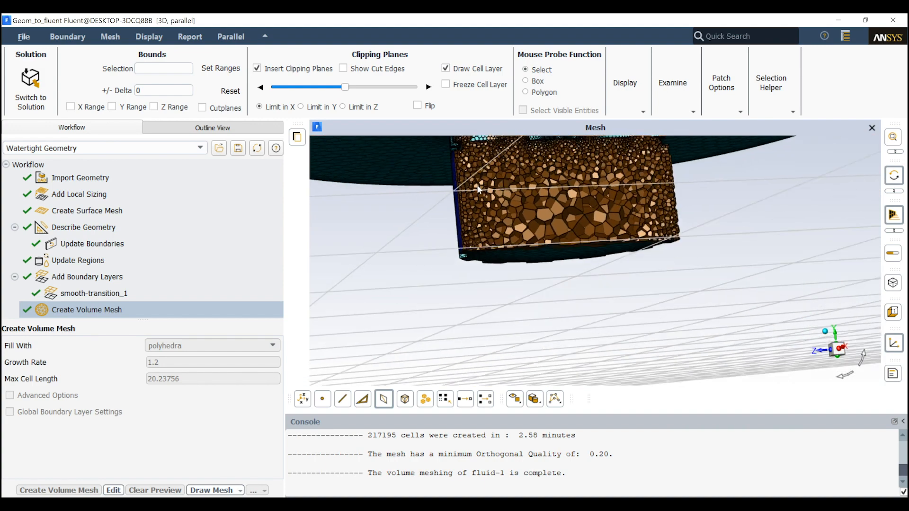
pyautogui.scroll(-2, 436, 156)
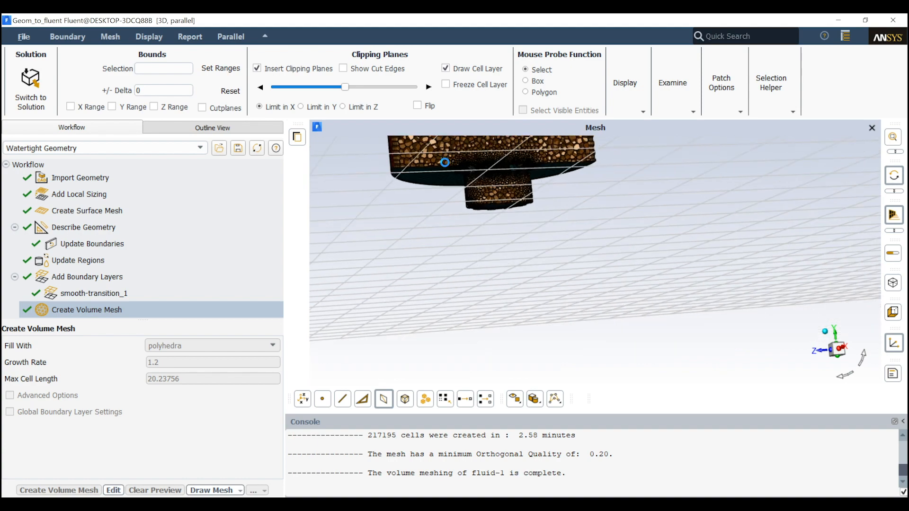
pyautogui.scroll(5, 539, 187)
pyautogui.scroll(6, 596, 233)
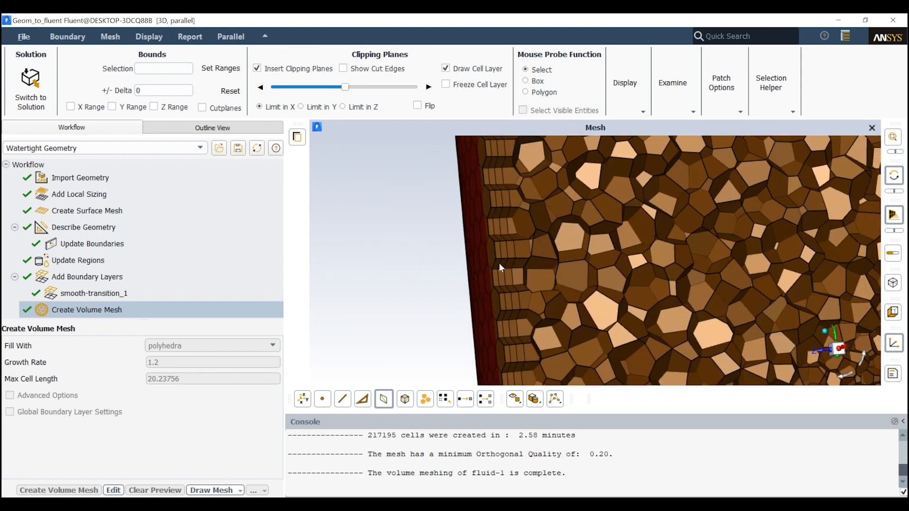
pyautogui.moveTo(614, 279); pyautogui.dragTo(570, 298)
pyautogui.scroll(4, 563, 285)
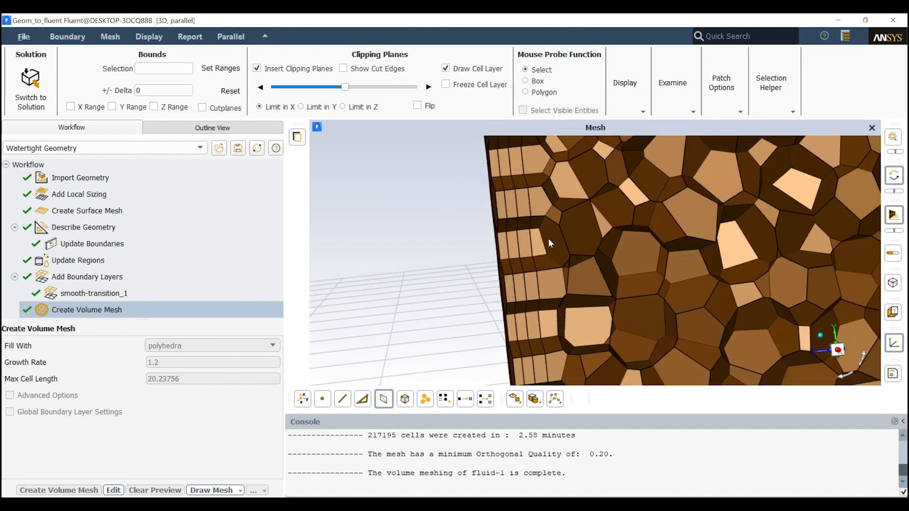
pyautogui.scroll(-8, 720, 240)
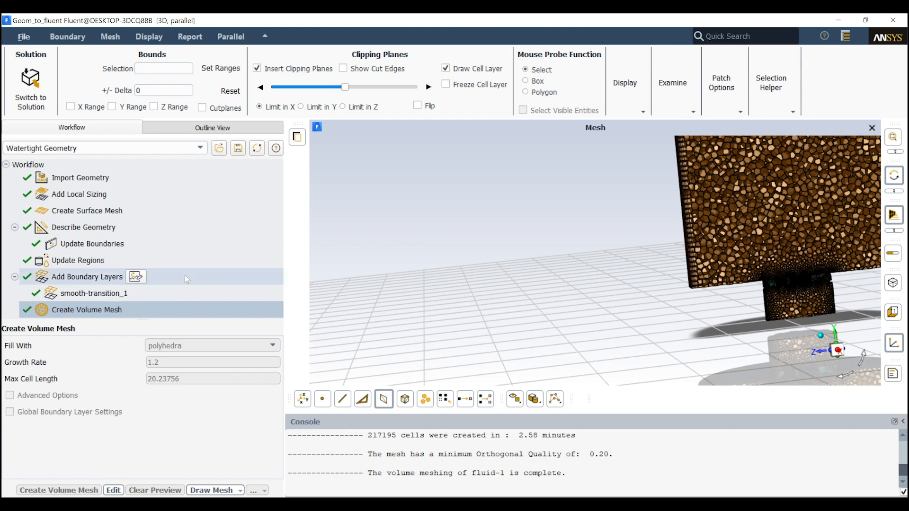
# Delete the smooth-transition_1 boundary layer task from the workflow
pyautogui.click(67, 294)
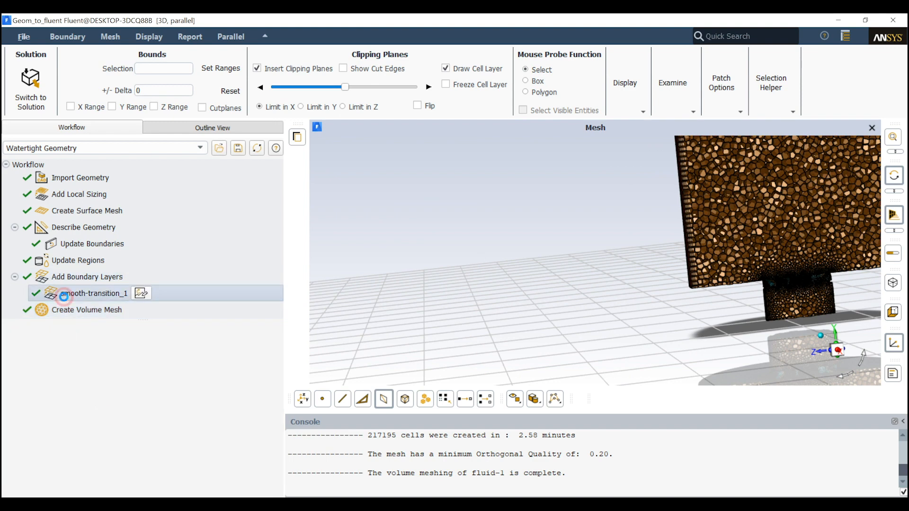
pyautogui.rightClick(72, 250)
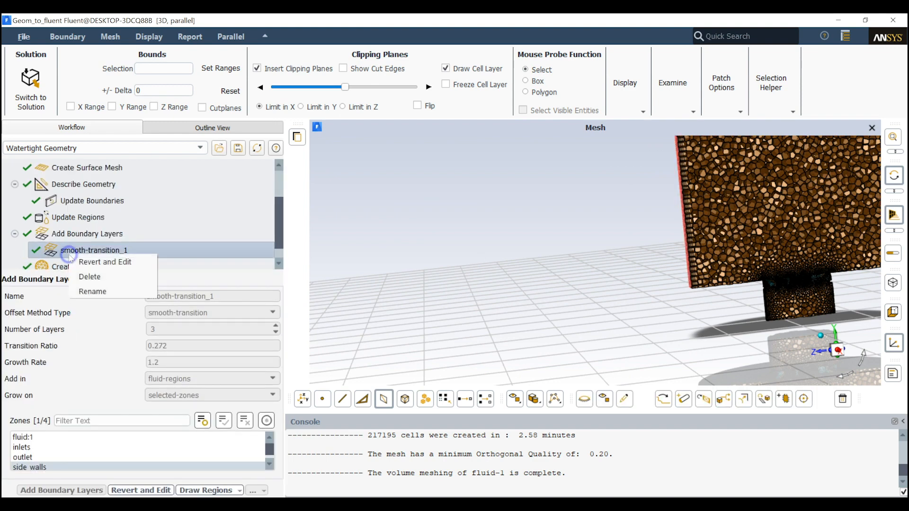
pyautogui.click(105, 275)
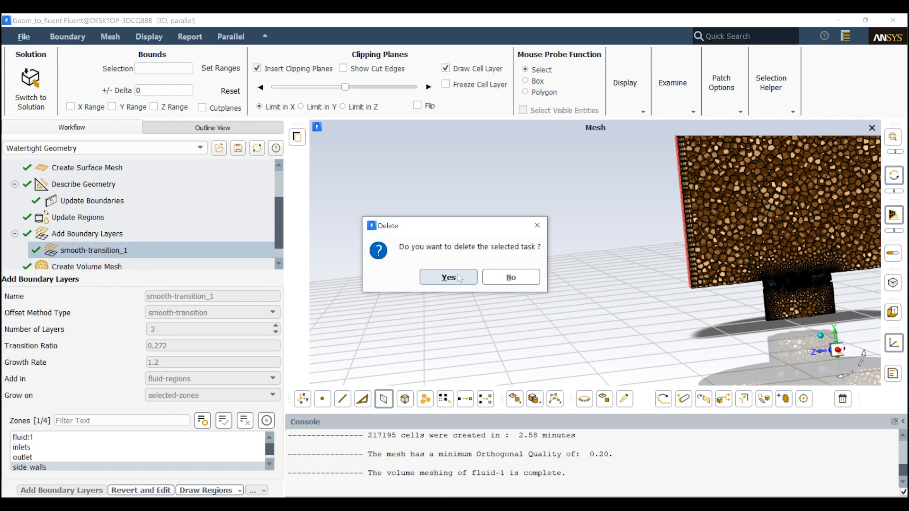
pyautogui.click(457, 276)
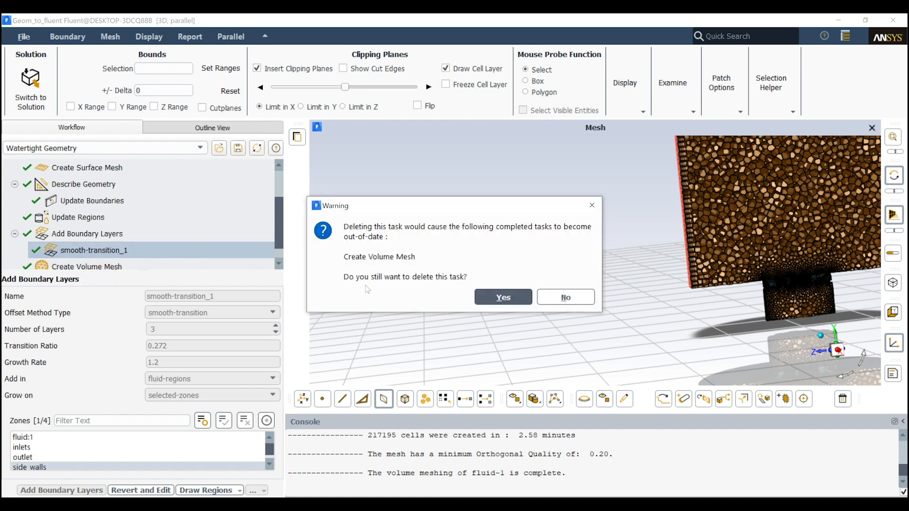
pyautogui.click(502, 300)
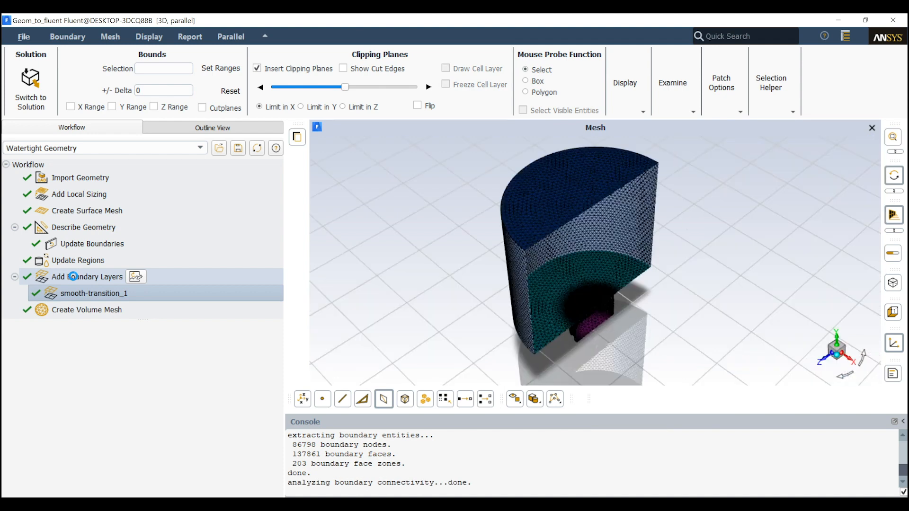
# Add smooth-transition boundary layers on only the walls of the fluid regions, with 3 layers, transition ratio 0.272 and growth rate 1.2
pyautogui.click(75, 277)
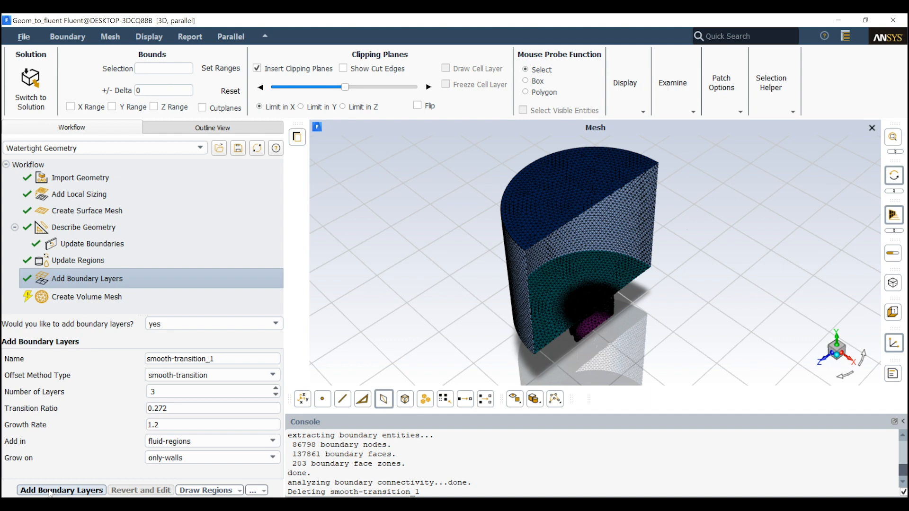
pyautogui.doubleClick(168, 391)
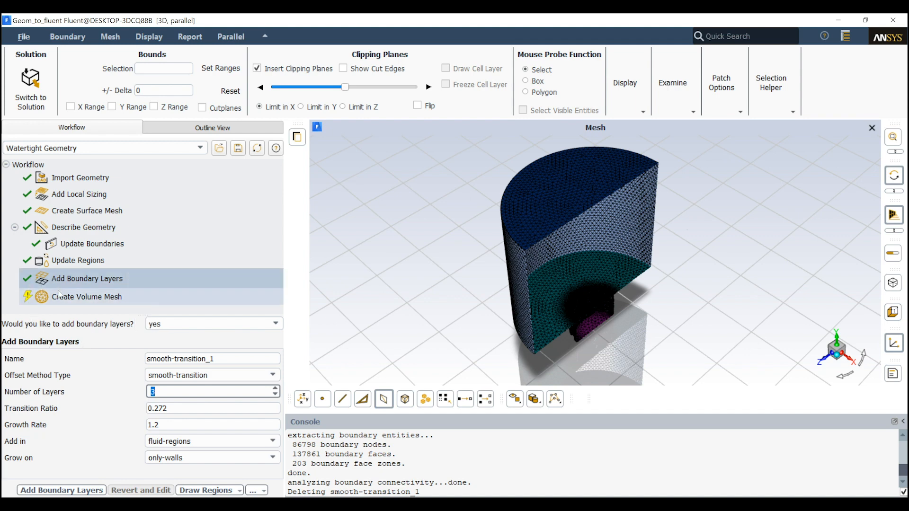
pyautogui.click(59, 491)
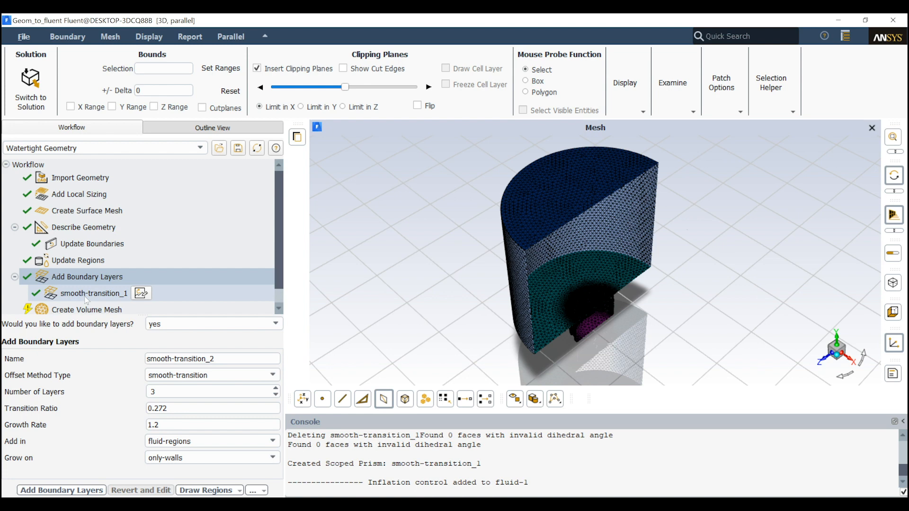
# Create the volume mesh filled with polyhedra, using a growth rate of 1.2 and a max cell length of 20
pyautogui.click(32, 304)
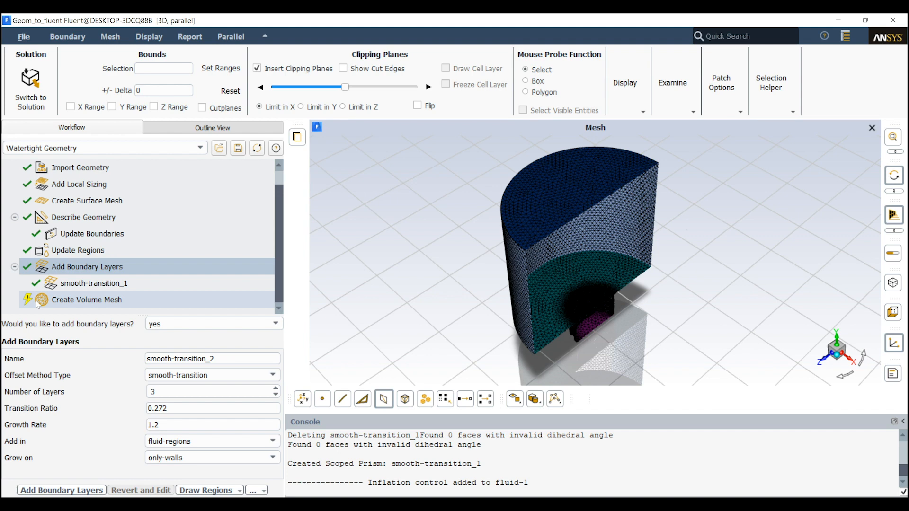
pyautogui.click(38, 302)
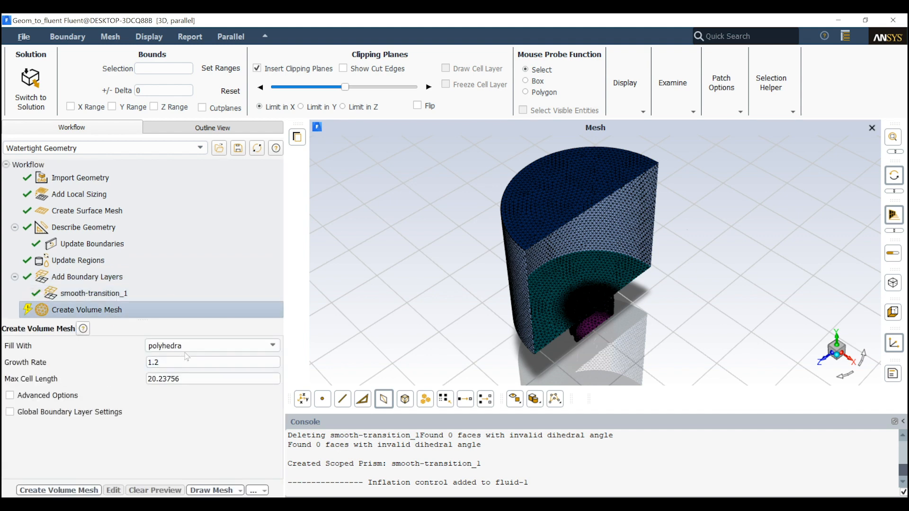
pyautogui.click(266, 345)
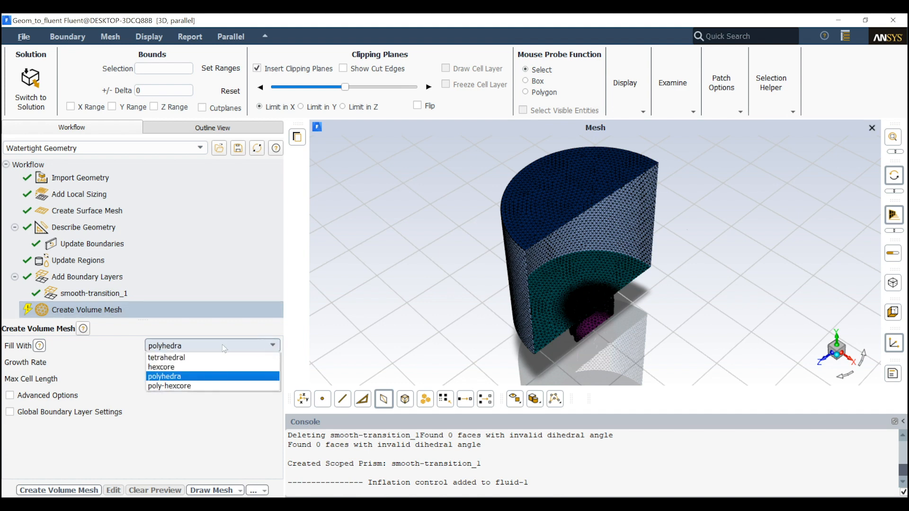
pyautogui.click(190, 380)
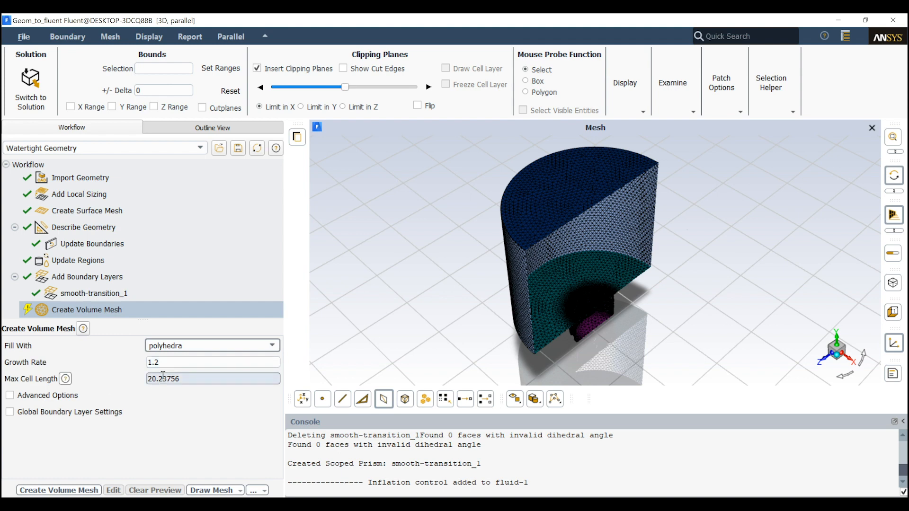
pyautogui.moveTo(160, 379); pyautogui.dragTo(218, 371)
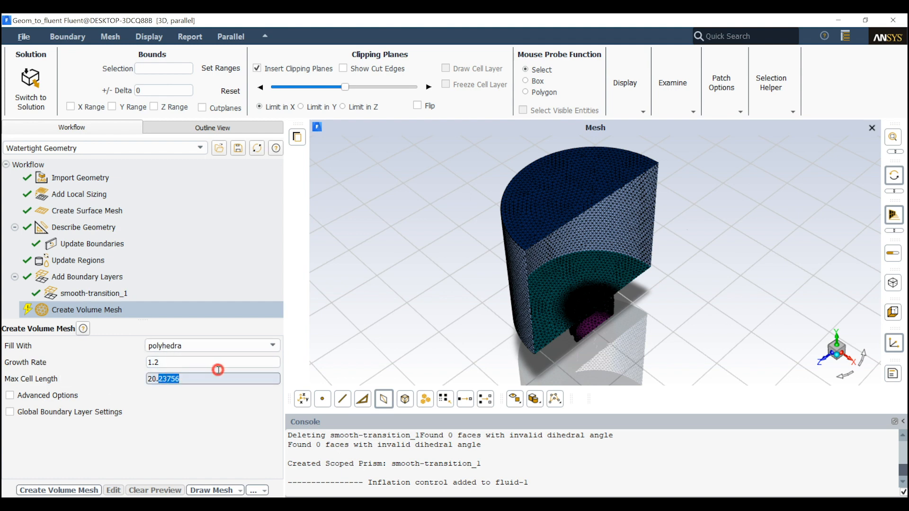
pyautogui.press('BackSpace')
pyautogui.press('BackSpace')
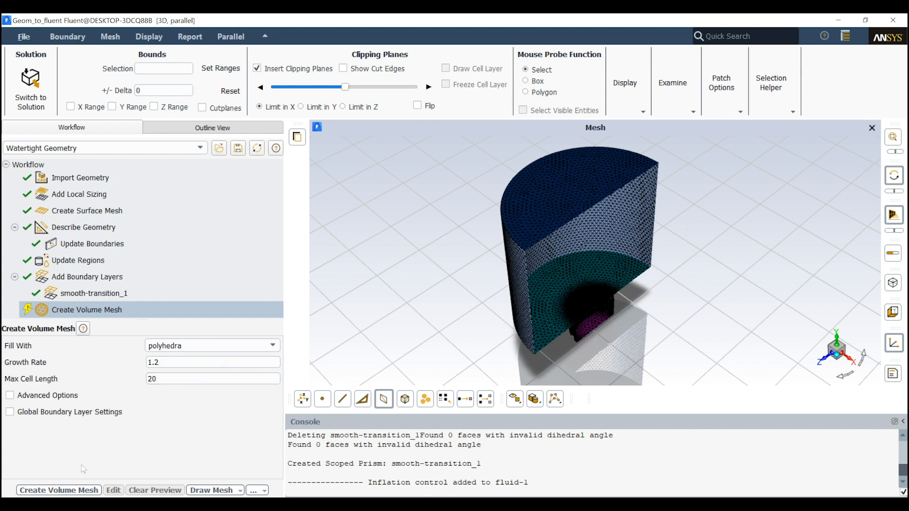
pyautogui.click(48, 396)
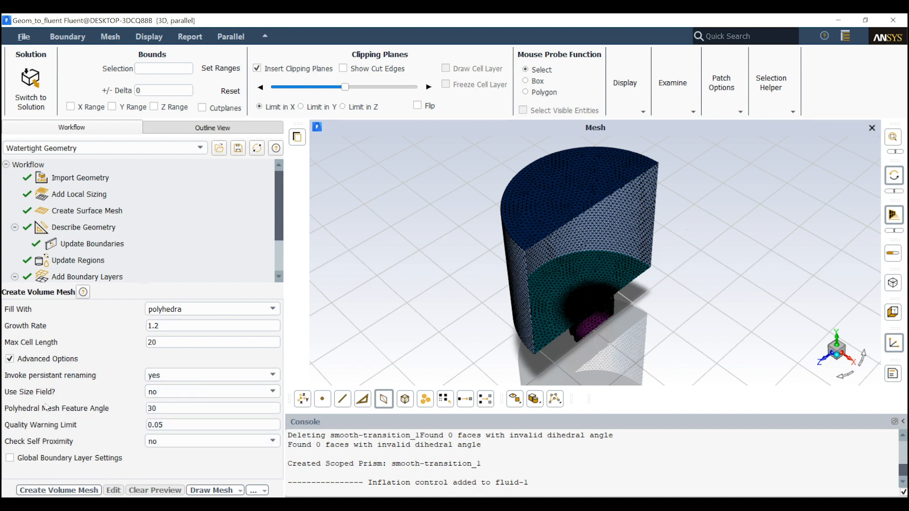
pyautogui.click(43, 359)
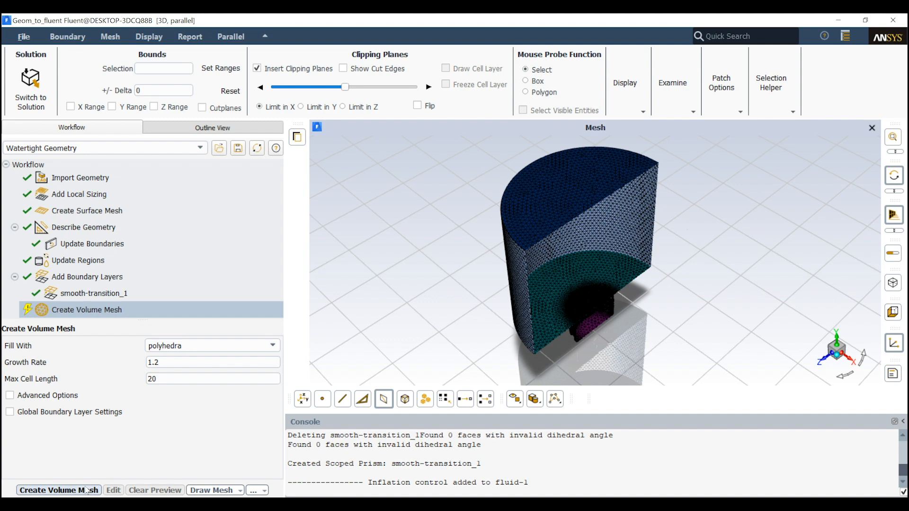
pyautogui.click(86, 490)
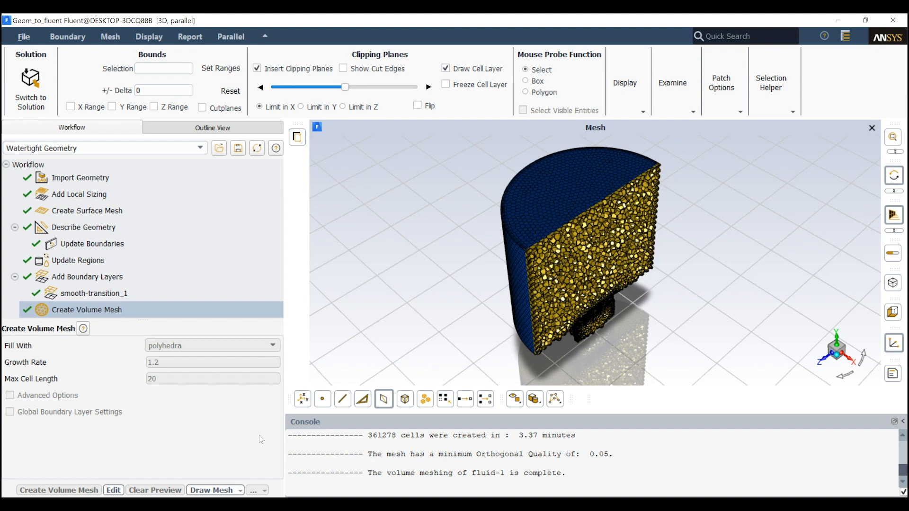
# Insert an Improve Volume Mesh task after the volume mesh task and run it with a cell quality limit of 0.15
pyautogui.click(606, 453)
pyautogui.moveTo(606, 453); pyautogui.dragTo(458, 456)
pyautogui.click(445, 457)
pyautogui.rightClick(74, 315)
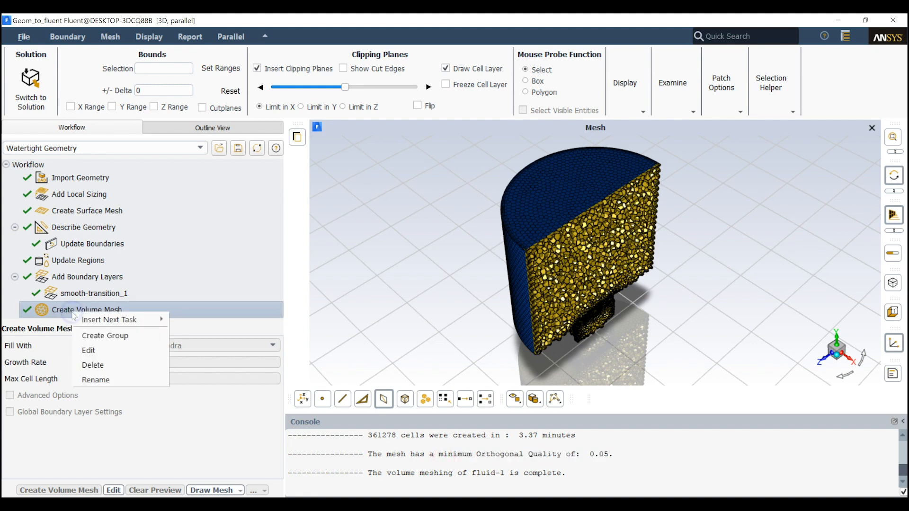
pyautogui.moveTo(143, 319)
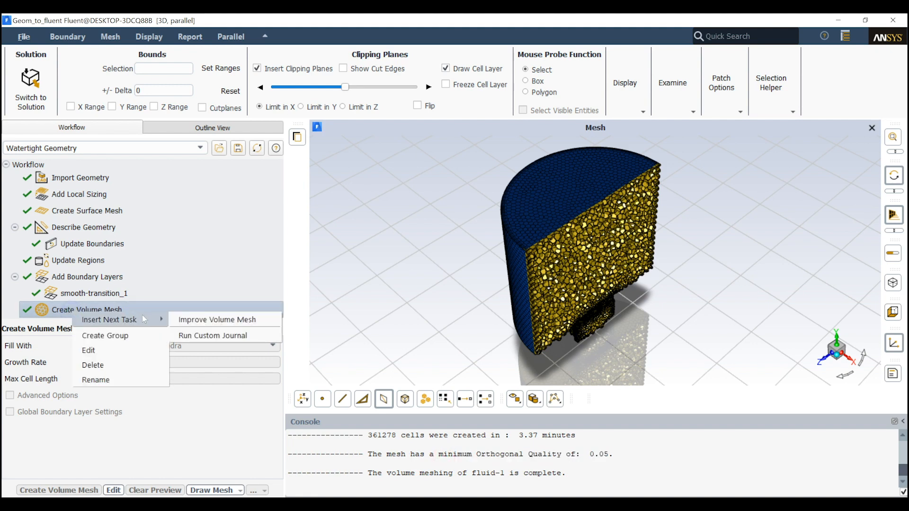
pyautogui.click(182, 320)
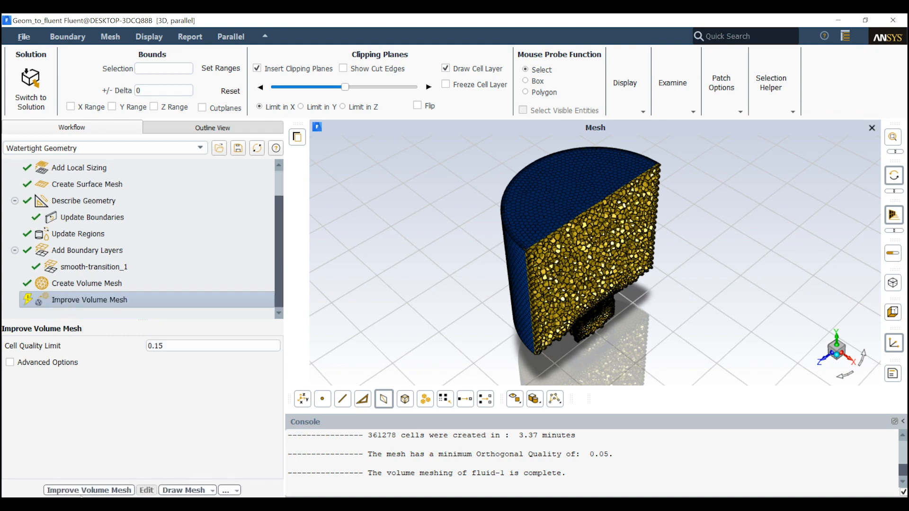
pyautogui.click(81, 491)
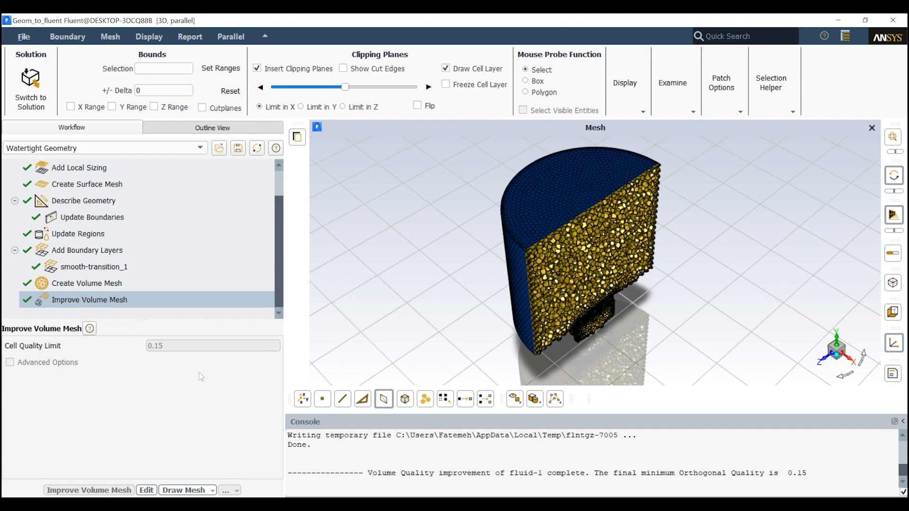
# Check the reported final minimum orthogonal quality and examine the improved cells on the cut around the swirler inlet and side wall
pyautogui.moveTo(370, 472); pyautogui.dragTo(591, 474)
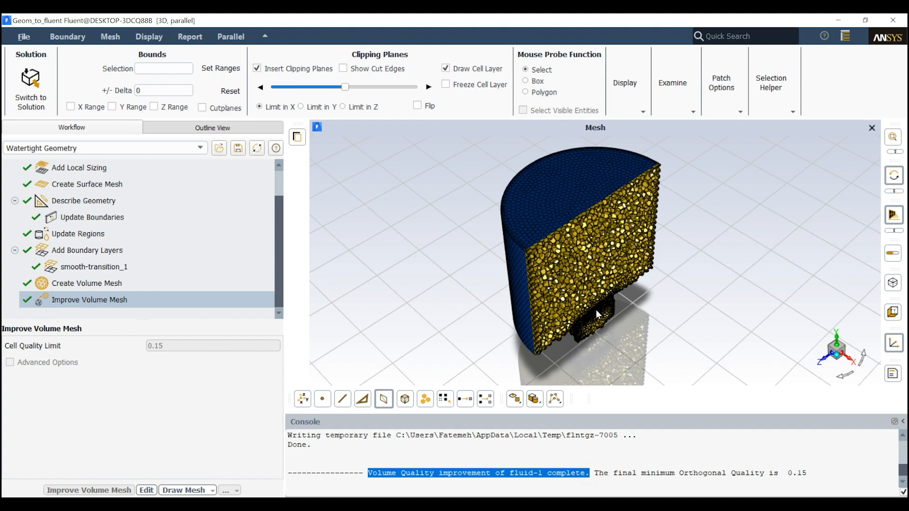
pyautogui.scroll(5, 594, 306)
pyautogui.scroll(-2, 602, 335)
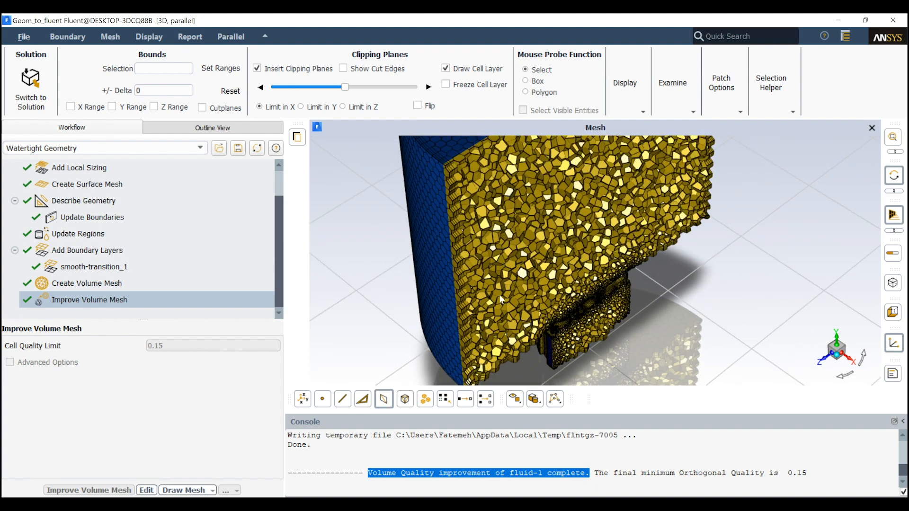
pyautogui.scroll(-1, 529, 309)
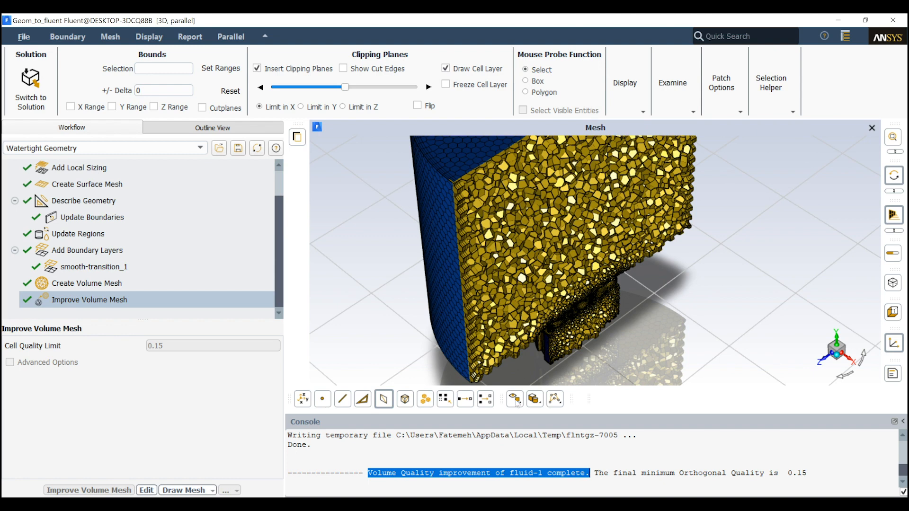
pyautogui.moveTo(814, 473); pyautogui.dragTo(599, 474)
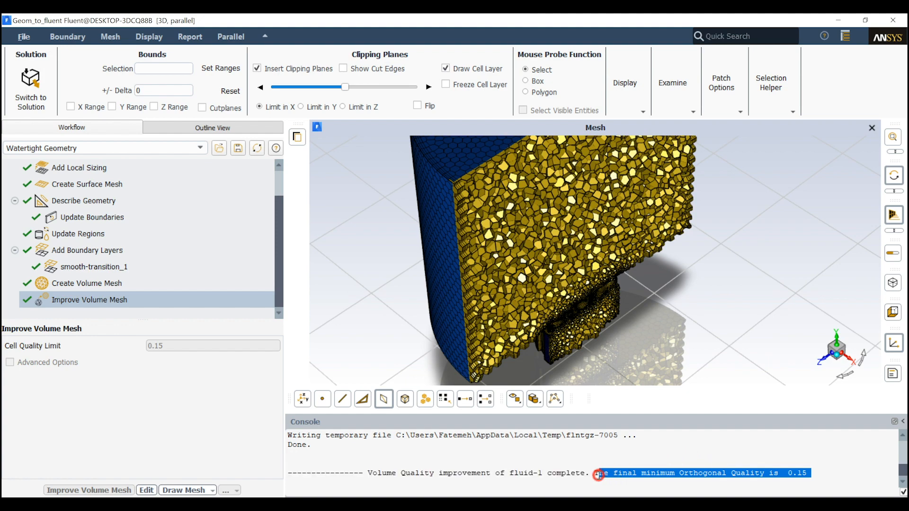
pyautogui.scroll(5, 645, 326)
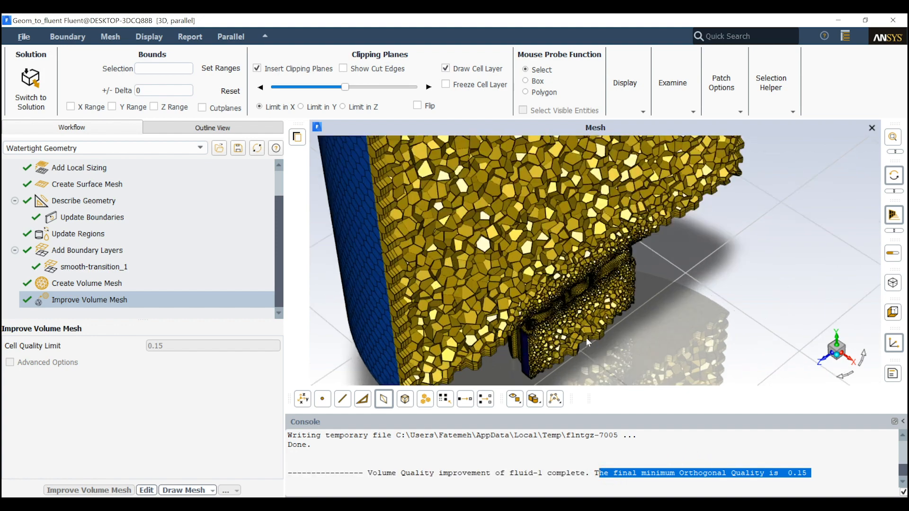
pyautogui.scroll(2, 560, 295)
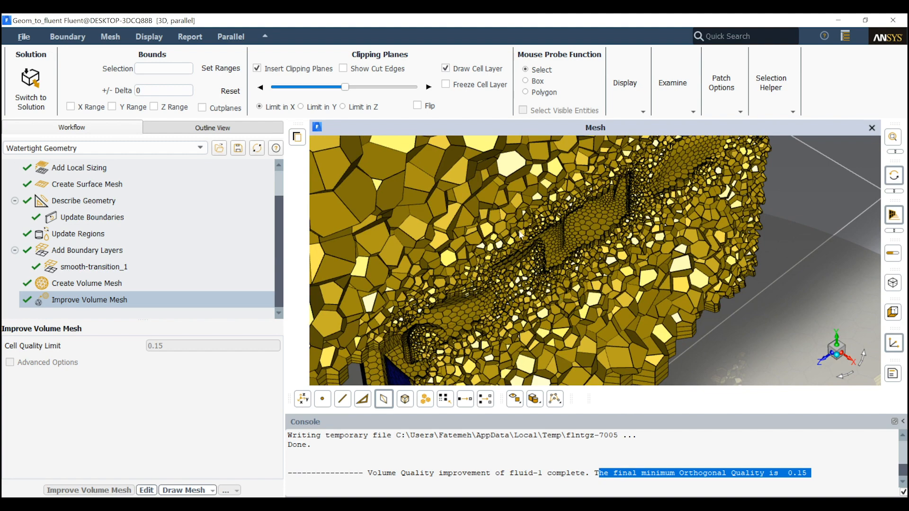
pyautogui.scroll(-6, 556, 294)
pyautogui.scroll(-2, 591, 270)
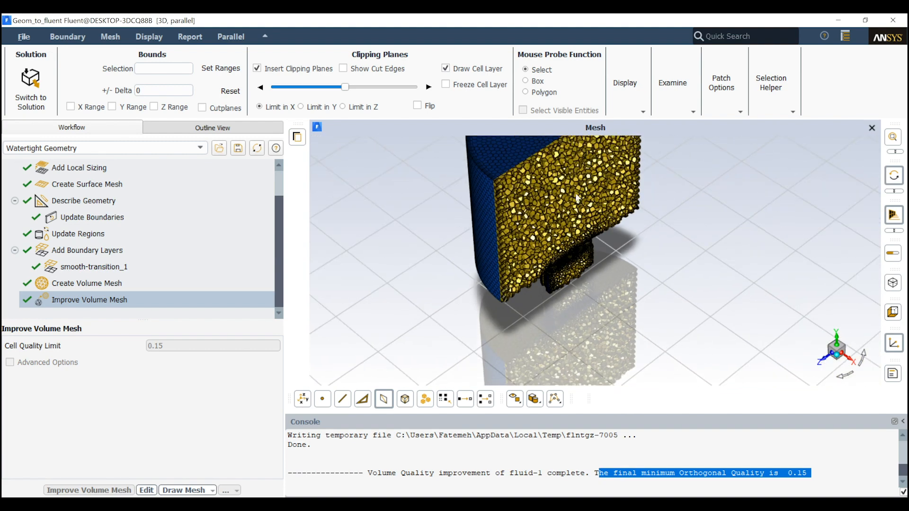
pyautogui.scroll(3, 510, 155)
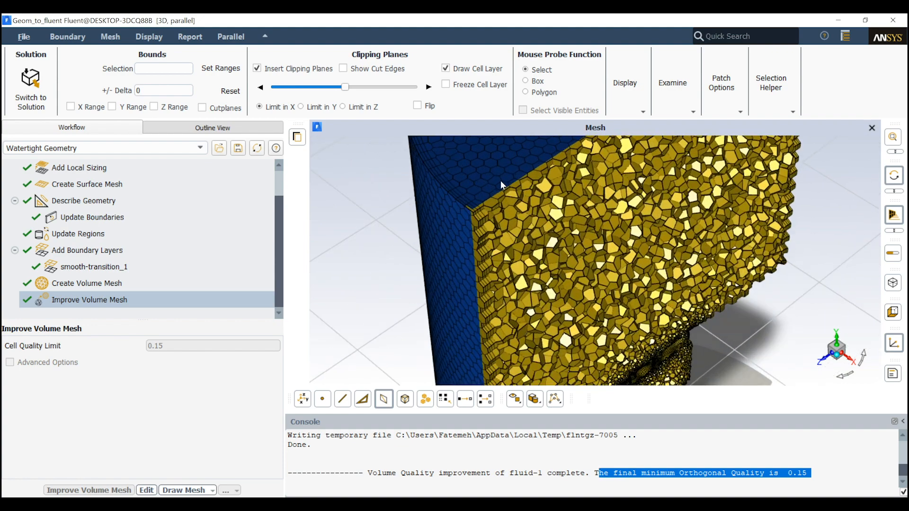
pyautogui.scroll(-5, 476, 222)
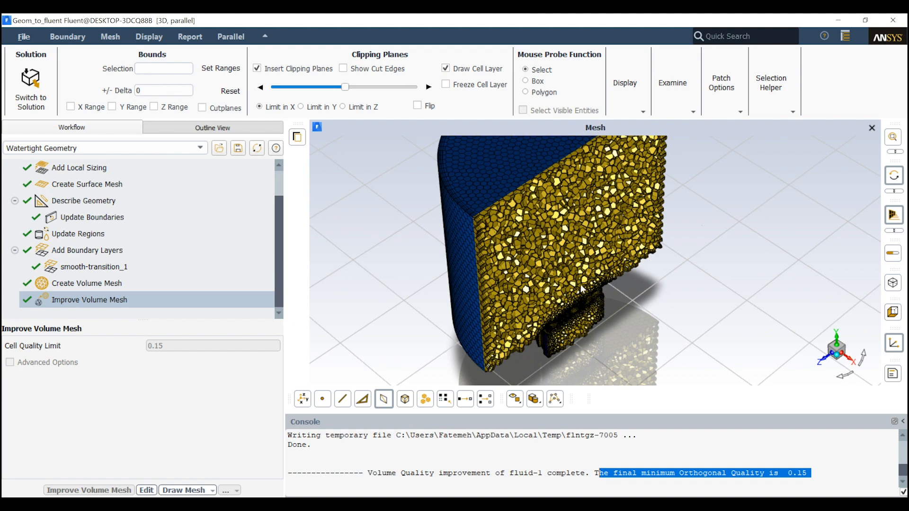
# Shift the X clipping plane off-centre and view the volume mesh cut in the Y and Z directions
pyautogui.moveTo(345, 87); pyautogui.dragTo(368, 87)
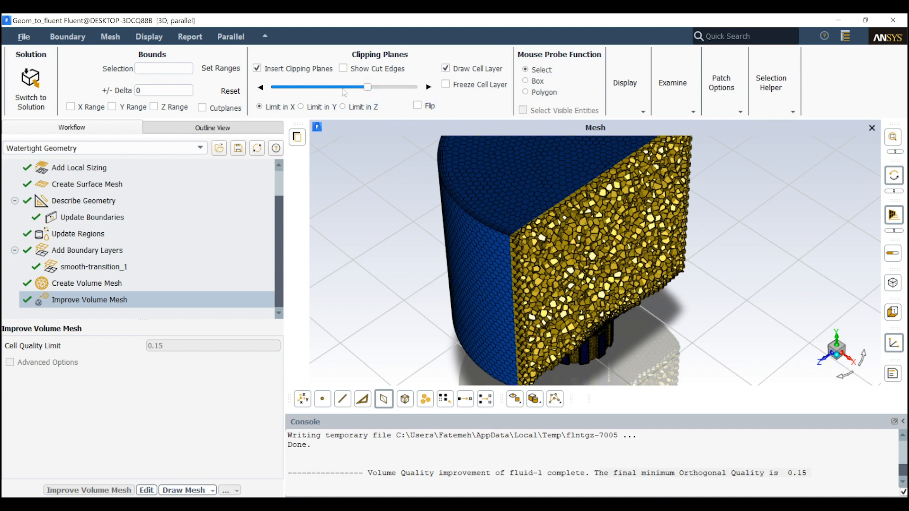
pyautogui.click(301, 106)
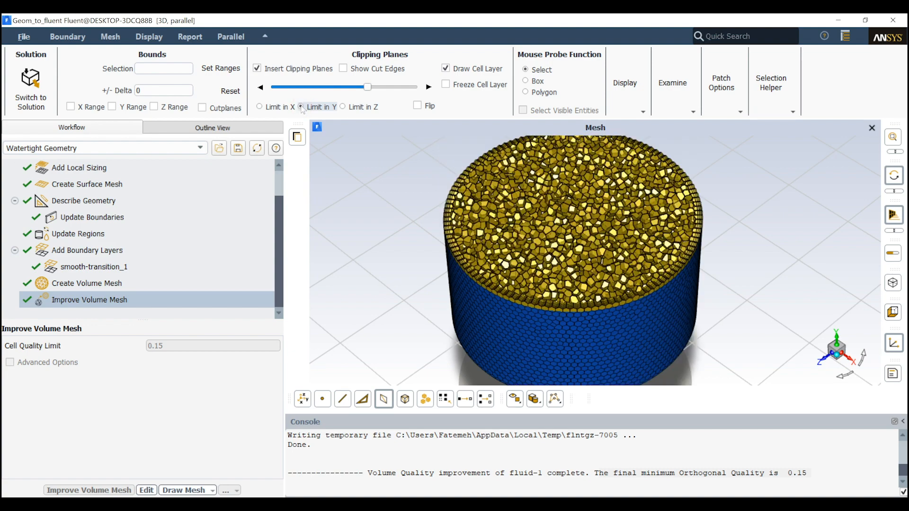
pyautogui.click(361, 107)
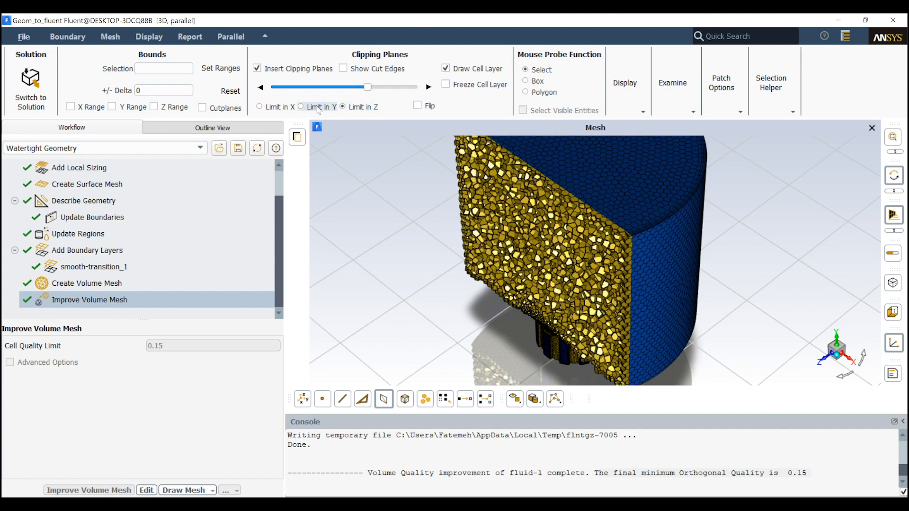
# Cut the mesh in Y, lower the clipping plane to the swirler, and advance it in small increments to examine the cells
pyautogui.click(306, 108)
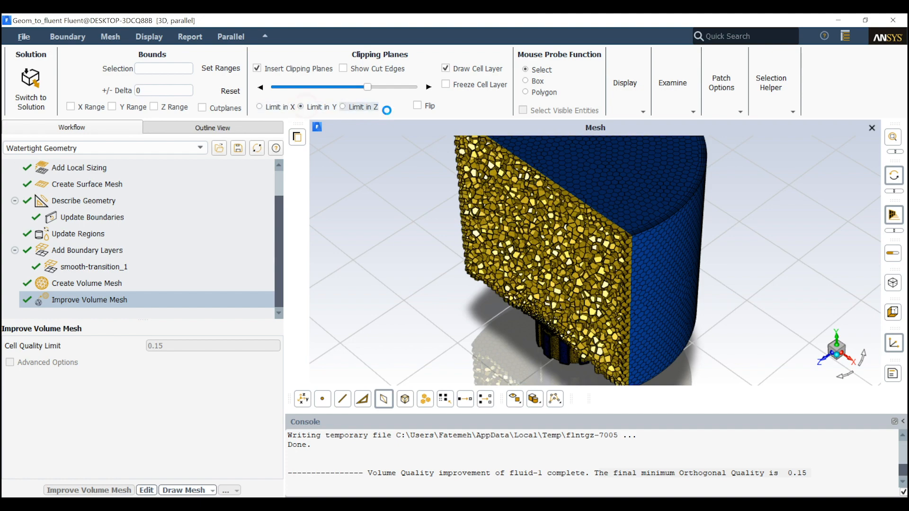
pyautogui.moveTo(368, 89); pyautogui.dragTo(301, 87)
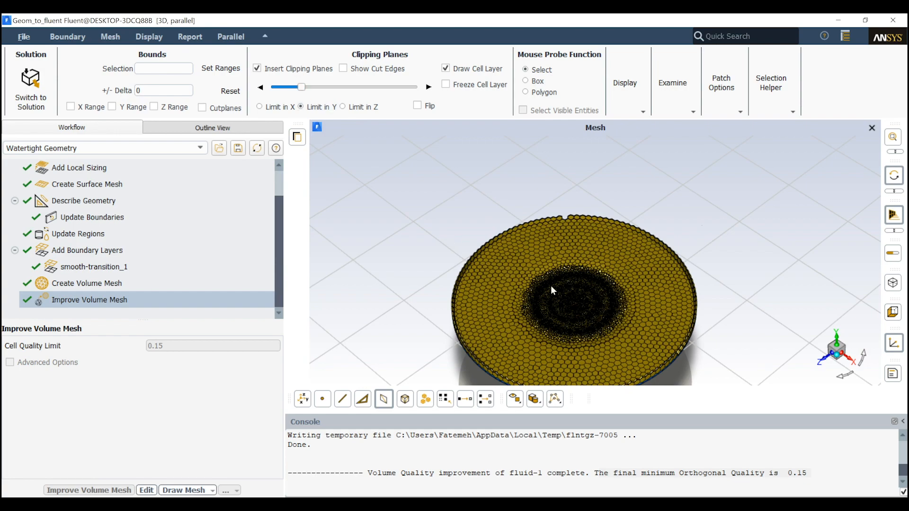
pyautogui.scroll(10, 587, 302)
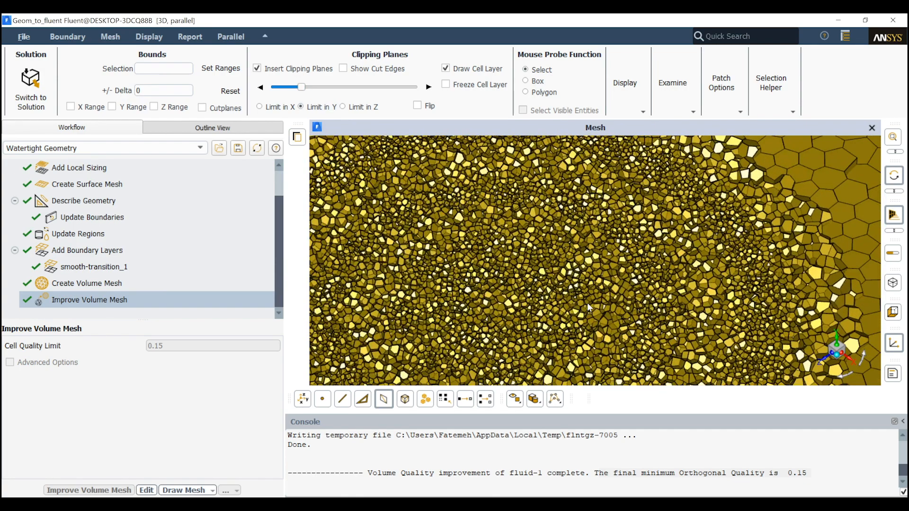
pyautogui.scroll(-10, 587, 303)
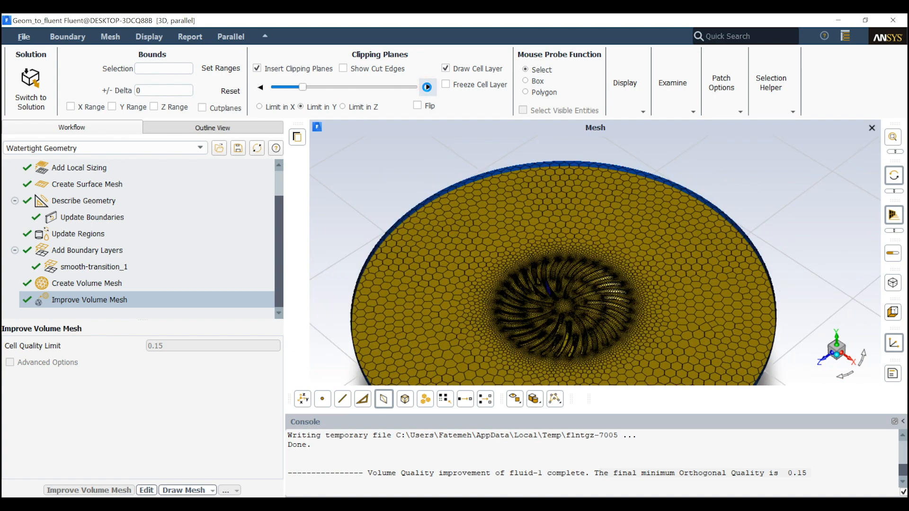
pyautogui.click(427, 87)
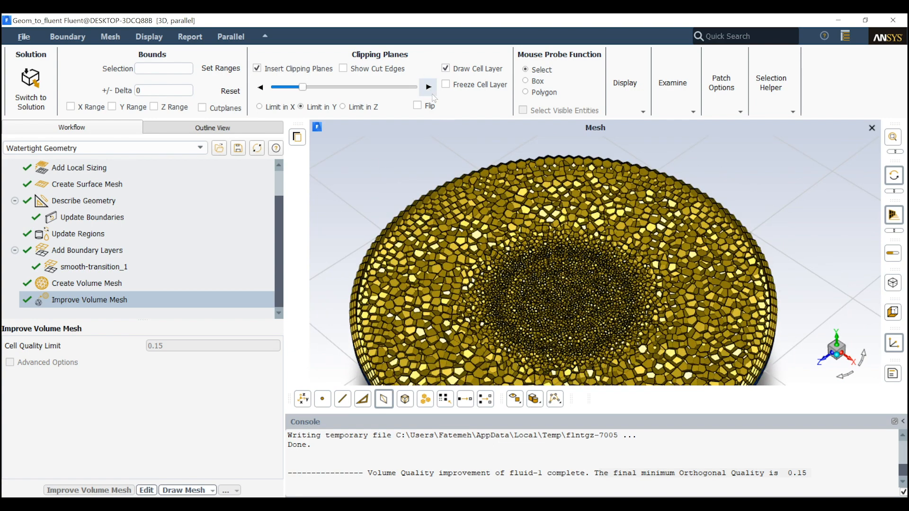
pyautogui.click(429, 88)
pyautogui.click(428, 88)
pyautogui.click(428, 88)
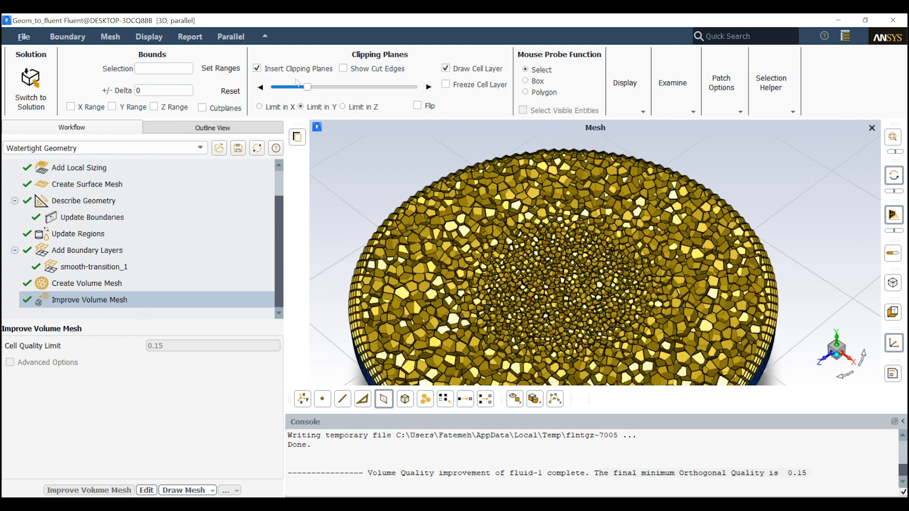
pyautogui.click(355, 88)
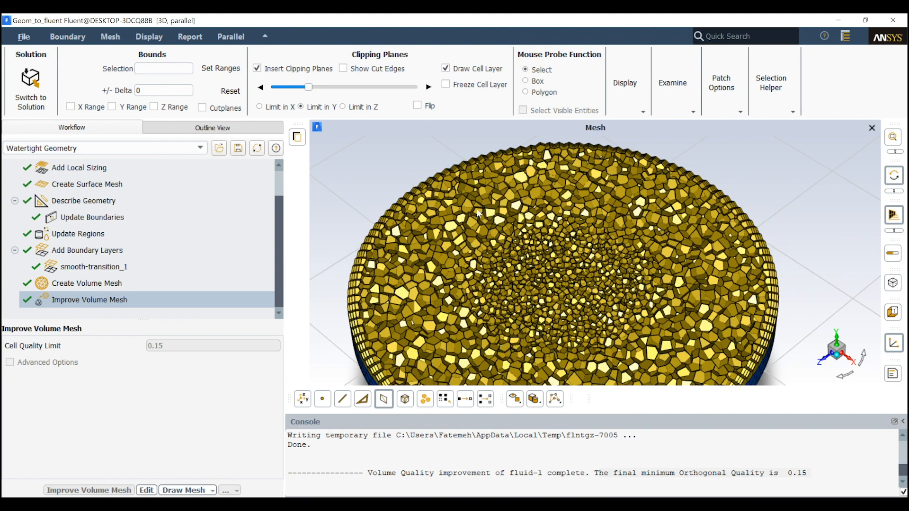
# Raise the Y clipping plane to about mid-height and examine the whole cut volume mesh
pyautogui.click(344, 87)
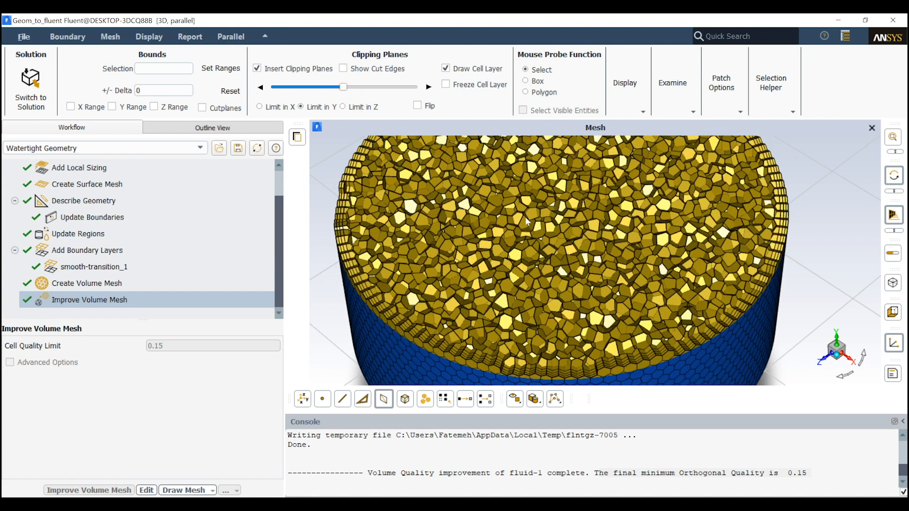
pyautogui.scroll(-5, 525, 222)
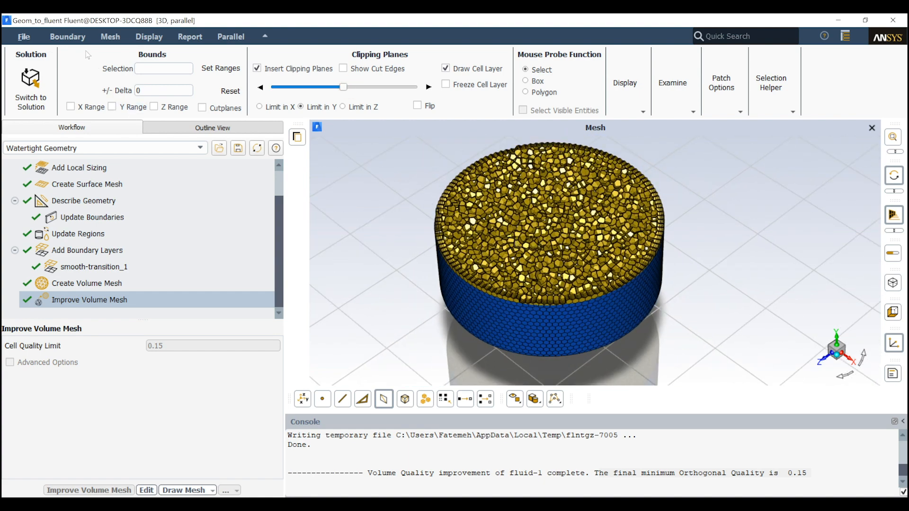
# Write the mesh as the binary file Geom_to_fluent.msh.gz in the folder D:\Tutorials\12- Swirl Flow
pyautogui.click(30, 38)
pyautogui.moveTo(49, 84)
pyautogui.moveTo(43, 53)
pyautogui.click(91, 67)
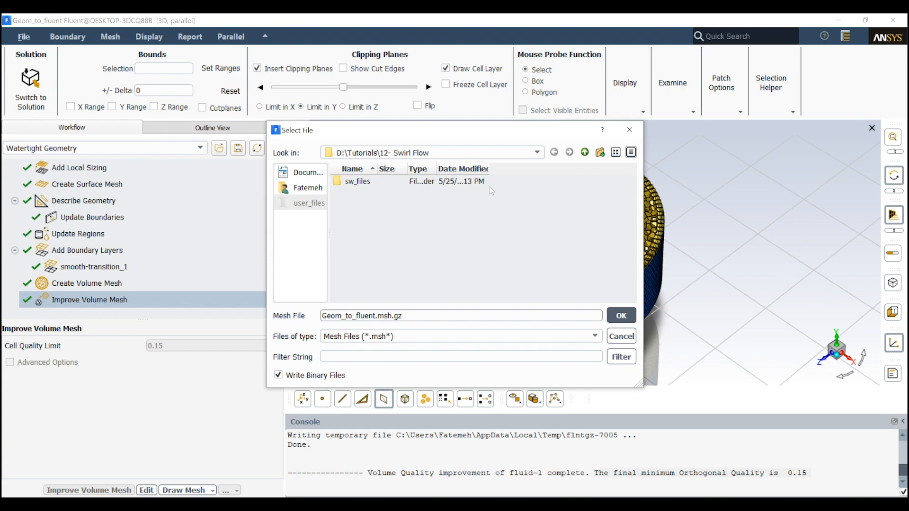
pyautogui.click(620, 318)
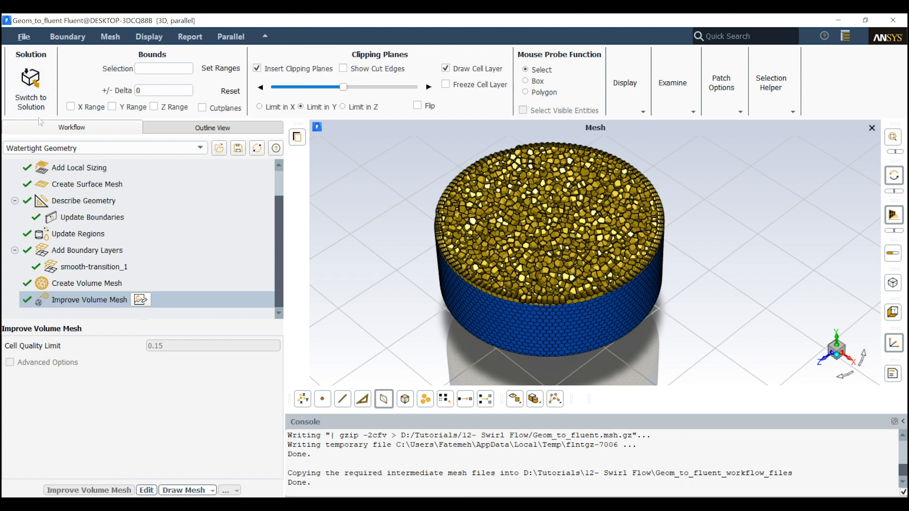
# Switch the session to solution mode and display all mesh surfaces with edges and faces
pyautogui.click(31, 79)
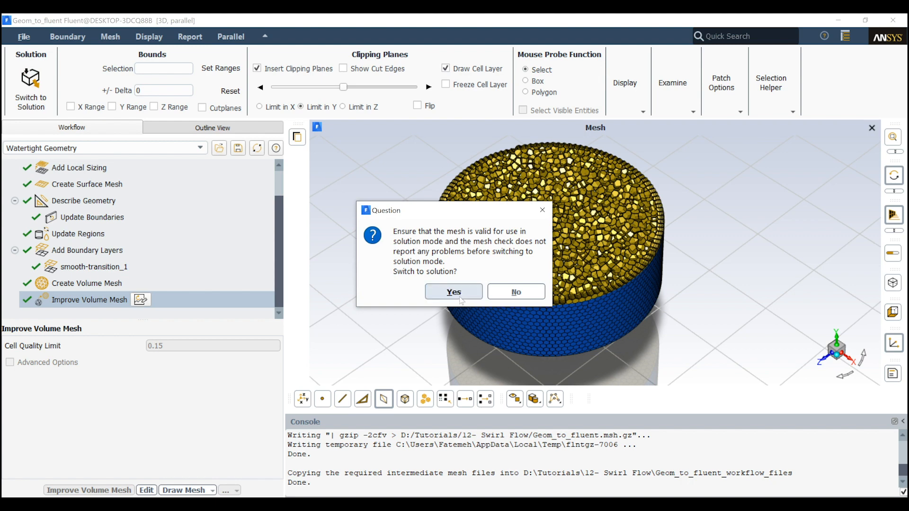
pyautogui.click(456, 294)
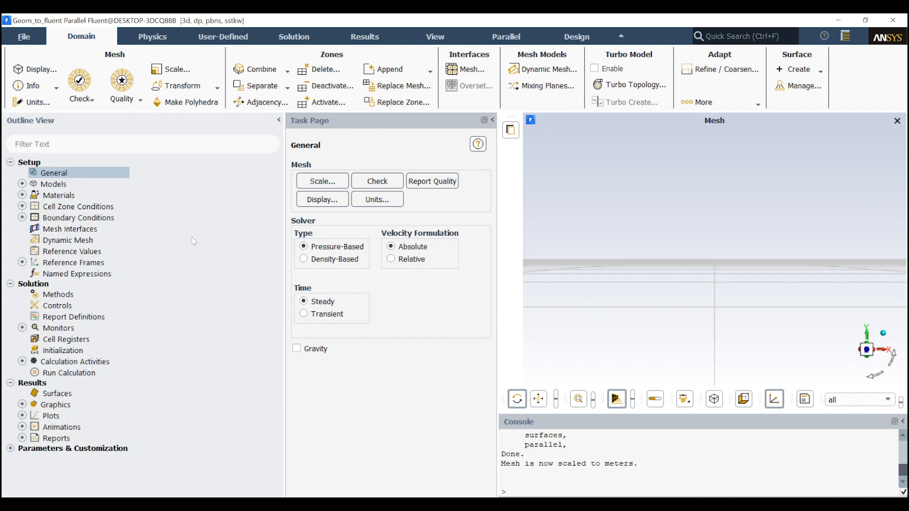
pyautogui.click(34, 69)
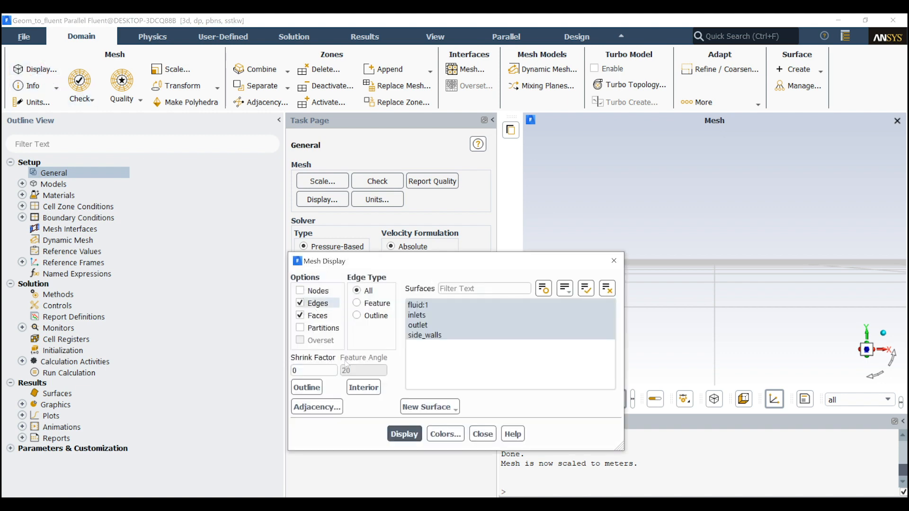
pyautogui.click(404, 434)
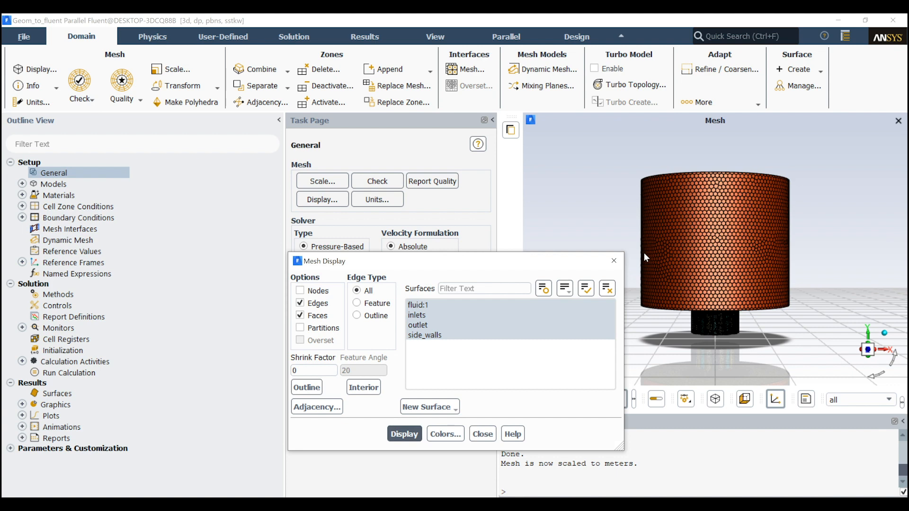
pyautogui.click(615, 261)
pyautogui.moveTo(690, 274)
pyautogui.mouseDown()
pyautogui.moveTo(640, 264)
pyautogui.moveTo(631, 290)
pyautogui.mouseUp()
pyautogui.scroll(5, 715, 222)
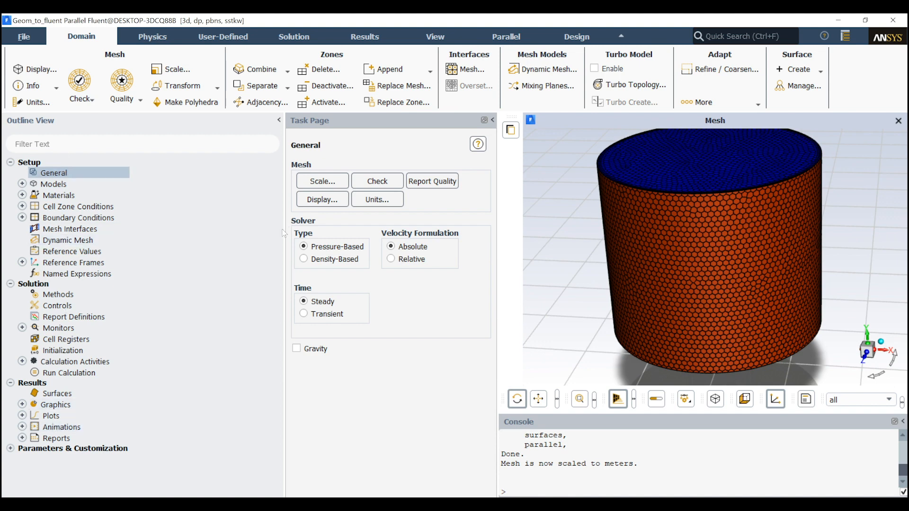
pyautogui.moveTo(284, 229); pyautogui.dragTo(205, 238)
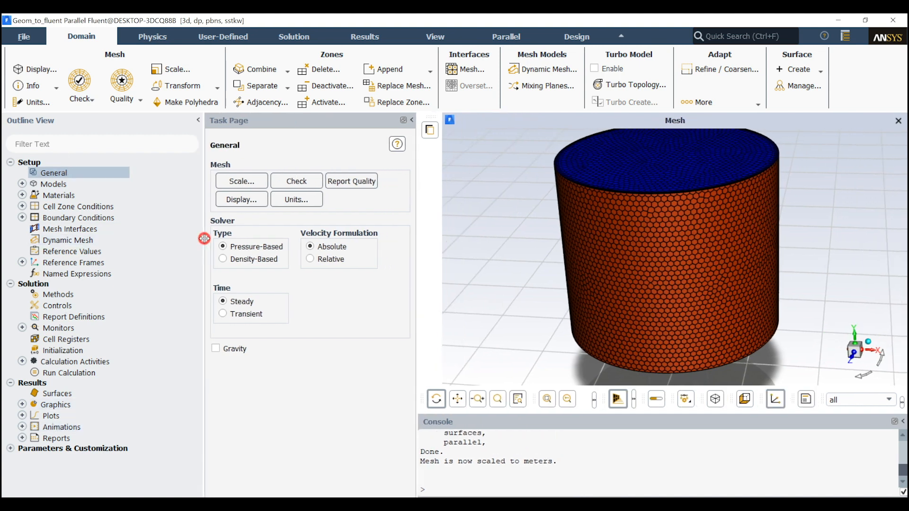
pyautogui.scroll(3, 717, 258)
pyautogui.scroll(-5, 716, 257)
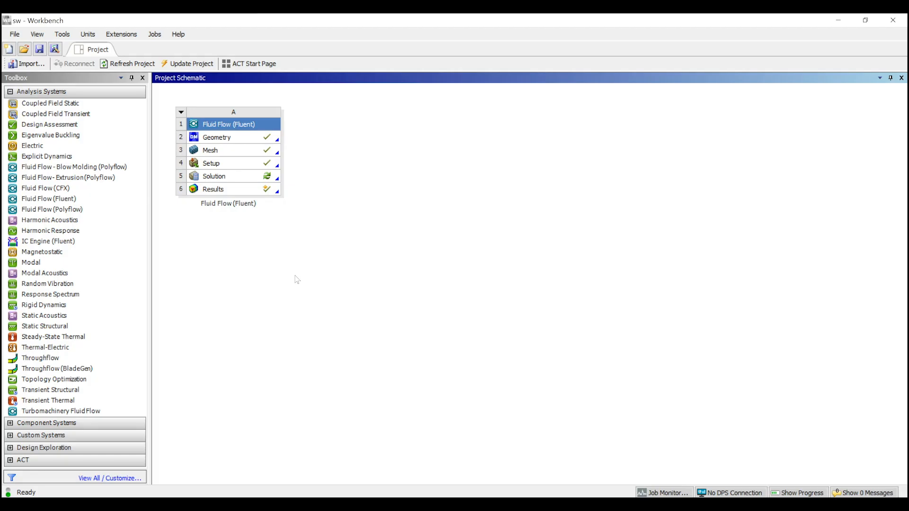
# In Workbench, add a second Fluid Flow (Fluent) system and launch Fluent from its Setup with 4 solver processes
pyautogui.click(344, 166)
pyautogui.moveTo(344, 167); pyautogui.dragTo(374, 152)
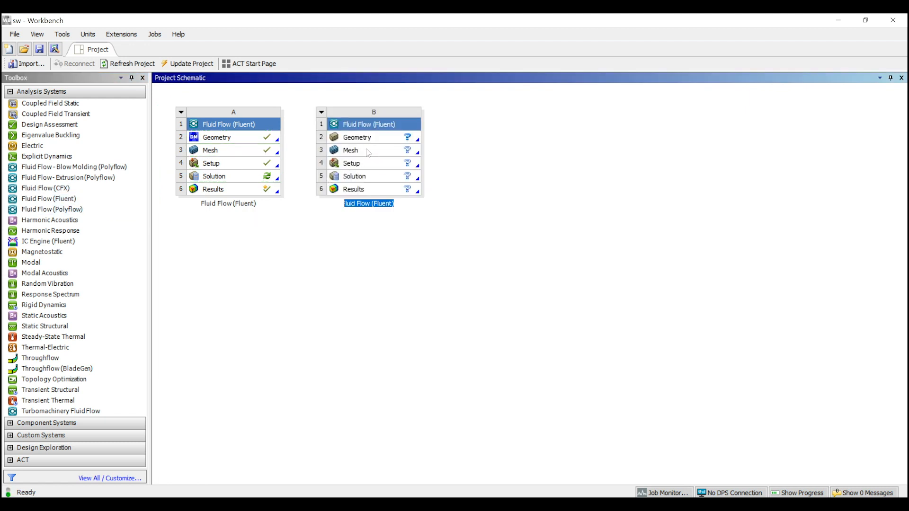
pyautogui.doubleClick(370, 164)
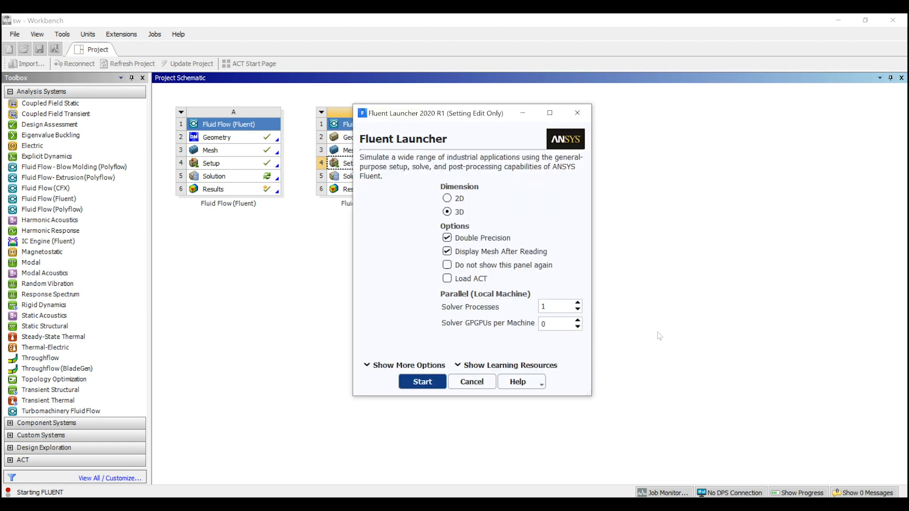
pyautogui.doubleClick(553, 303)
pyautogui.write('4')
pyautogui.click(411, 382)
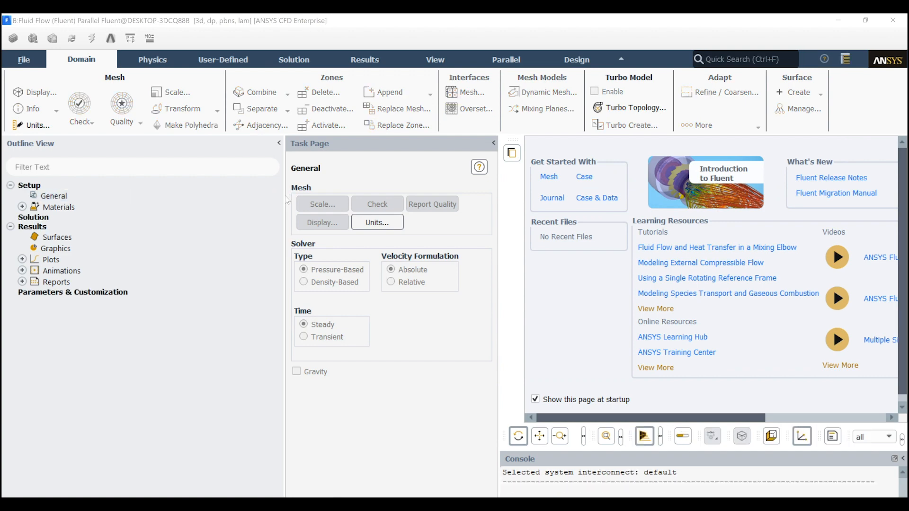
# Import the mesh file Geom_to_fluent.msh.gz from D:\Tutorials\12- Swirl Flow, agreeing to delete the upstream cells and replace the case
pyautogui.click(250, 202)
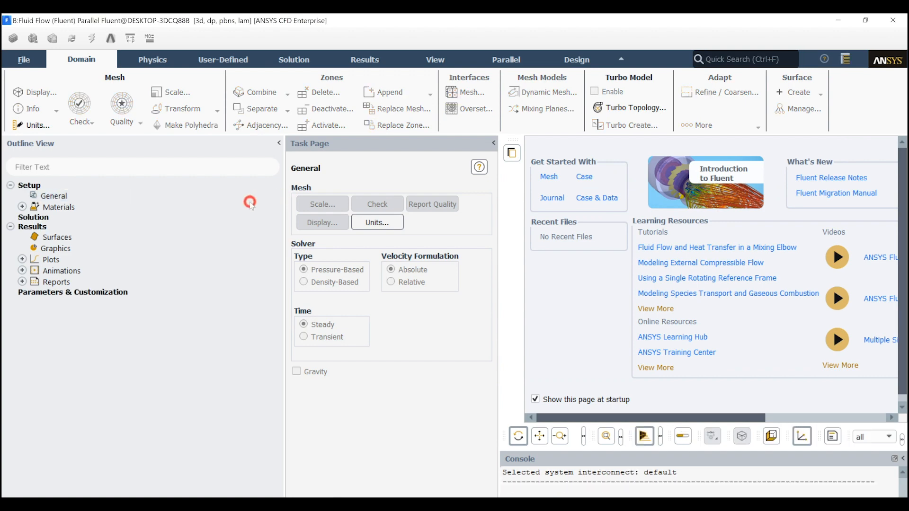
pyautogui.click(24, 60)
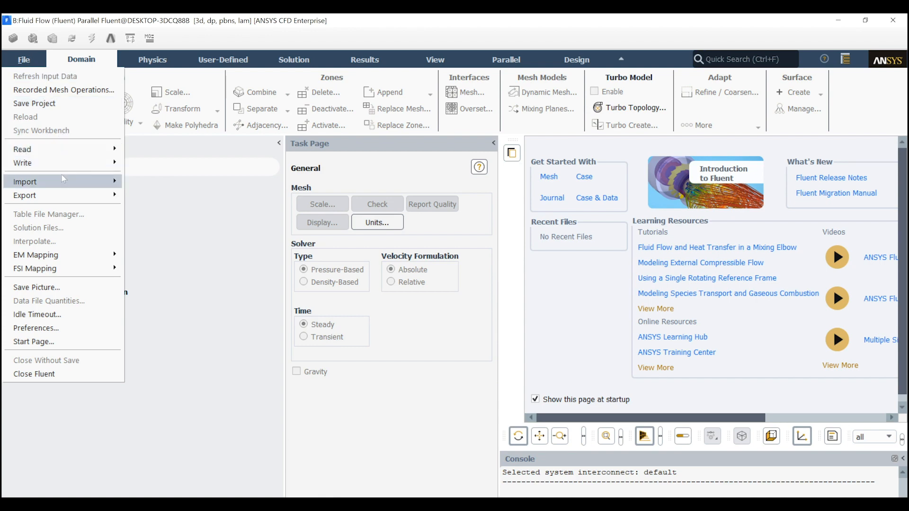
pyautogui.moveTo(60, 181)
pyautogui.click(148, 172)
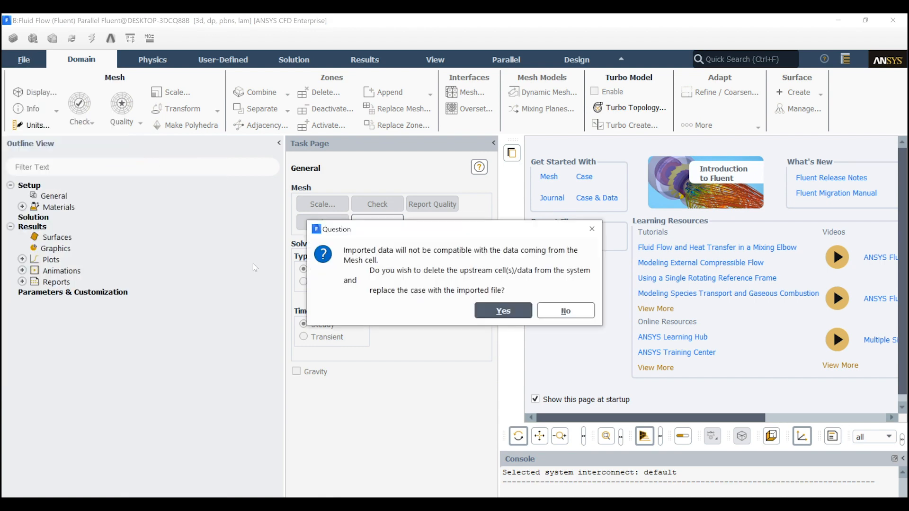
pyautogui.click(504, 312)
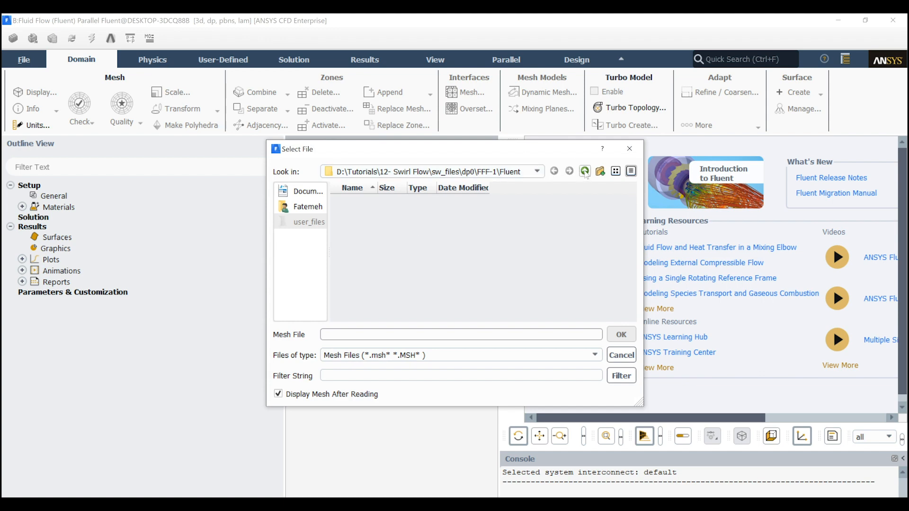
pyautogui.click(585, 172)
pyautogui.click(585, 171)
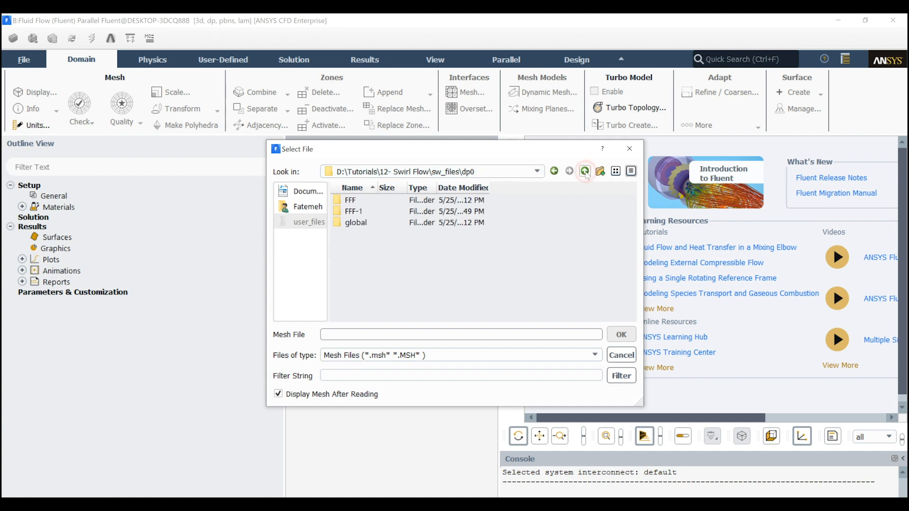
pyautogui.click(585, 171)
pyautogui.click(586, 172)
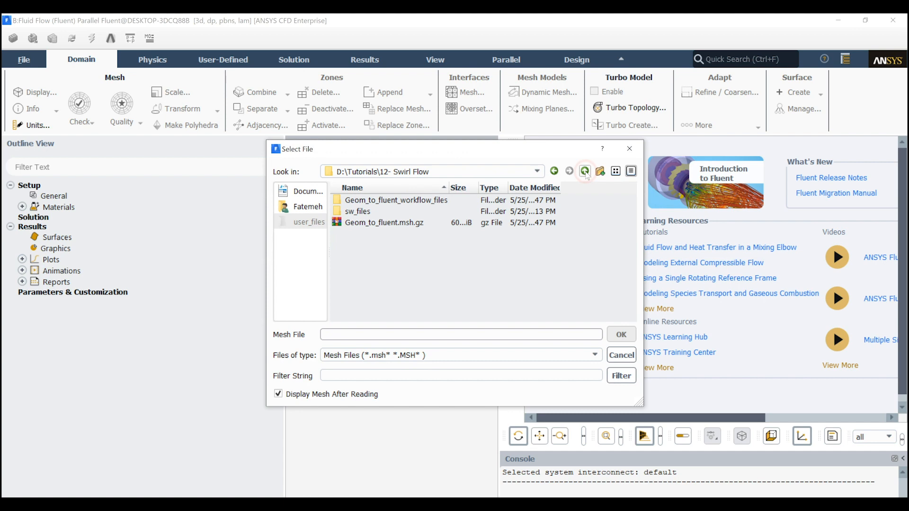
pyautogui.click(376, 228)
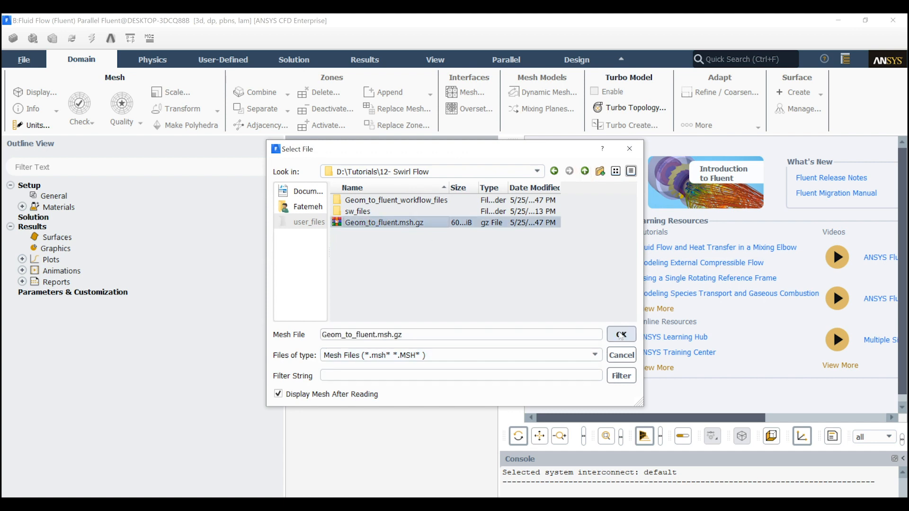
pyautogui.click(620, 335)
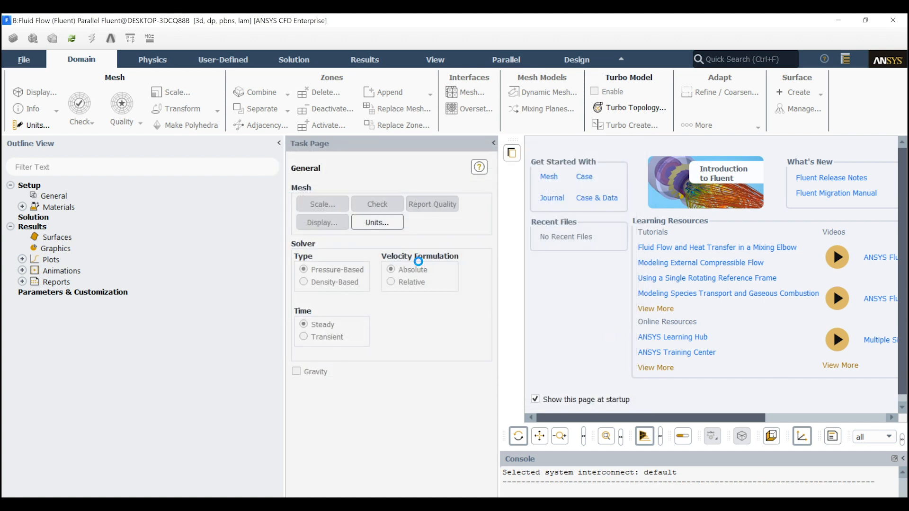
# Switch to the standalone Geom_to_fluent Fluent session and quit it, discarding its unsaved case
pyautogui.moveTo(511, 504)
pyautogui.click(495, 486)
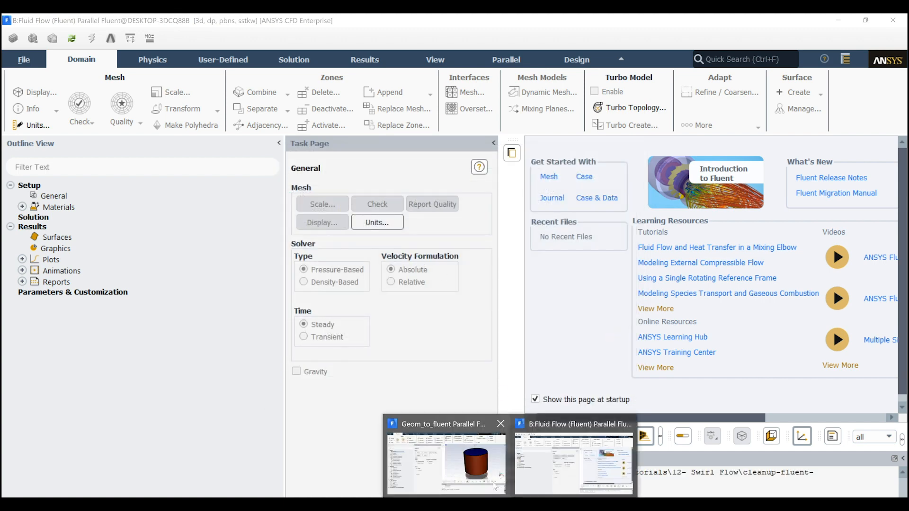
pyautogui.click(893, 20)
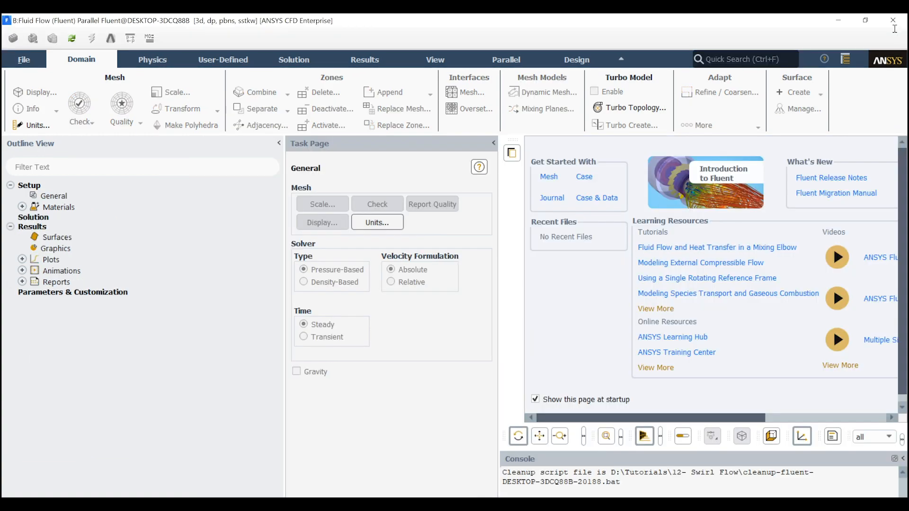
pyautogui.moveTo(511, 504)
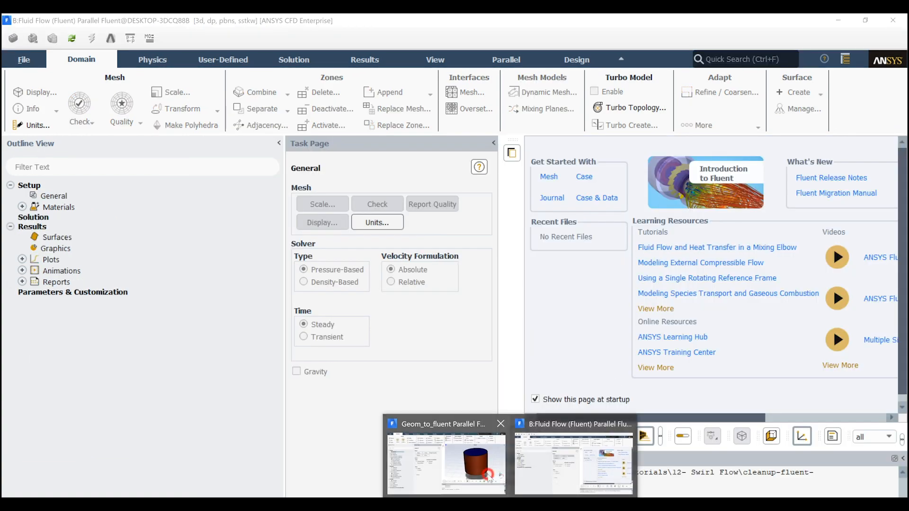
pyautogui.click(450, 466)
pyautogui.click(892, 21)
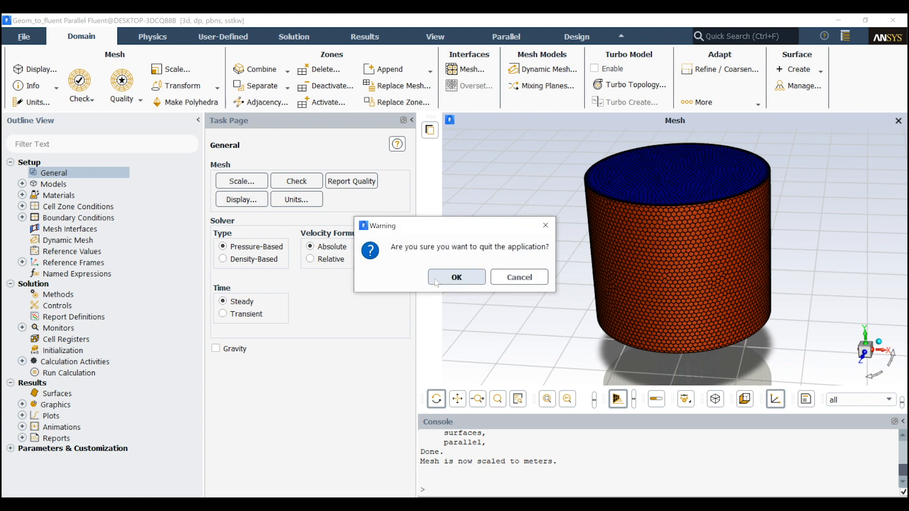
pyautogui.click(436, 280)
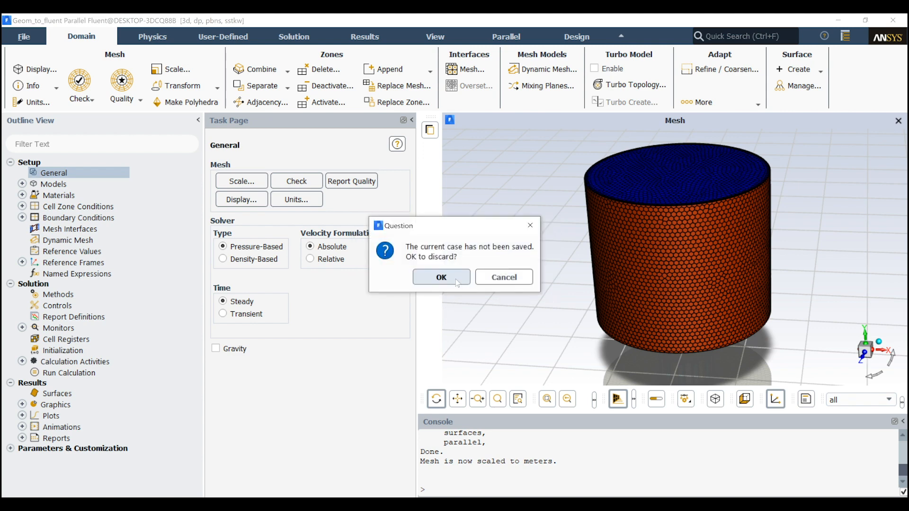
pyautogui.click(455, 279)
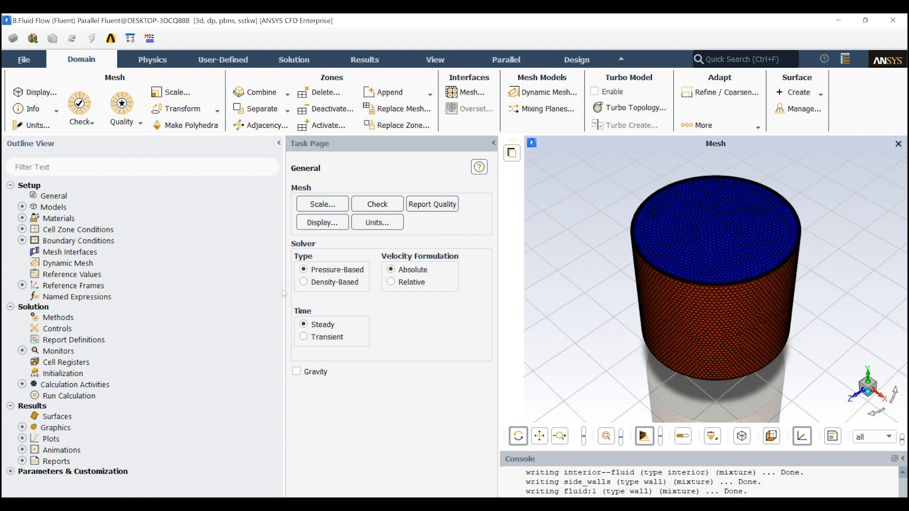
# Widen the graphics area and set the viscous model to Laminar
pyautogui.moveTo(284, 292); pyautogui.dragTo(165, 290)
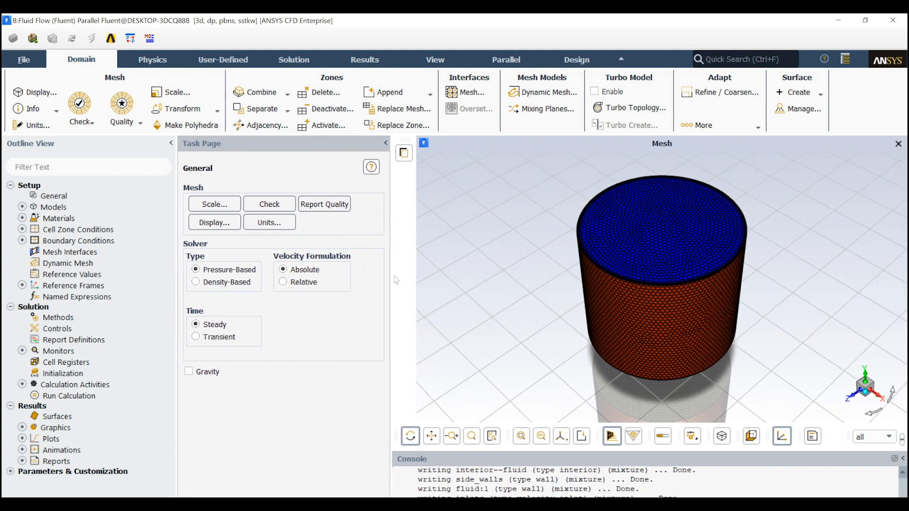
pyautogui.click(22, 207)
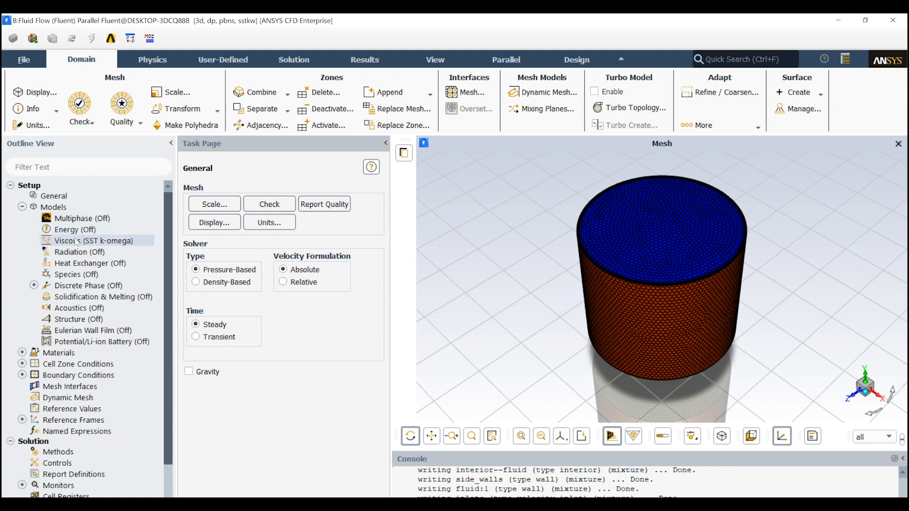
pyautogui.rightClick(96, 247)
pyautogui.moveTo(118, 272)
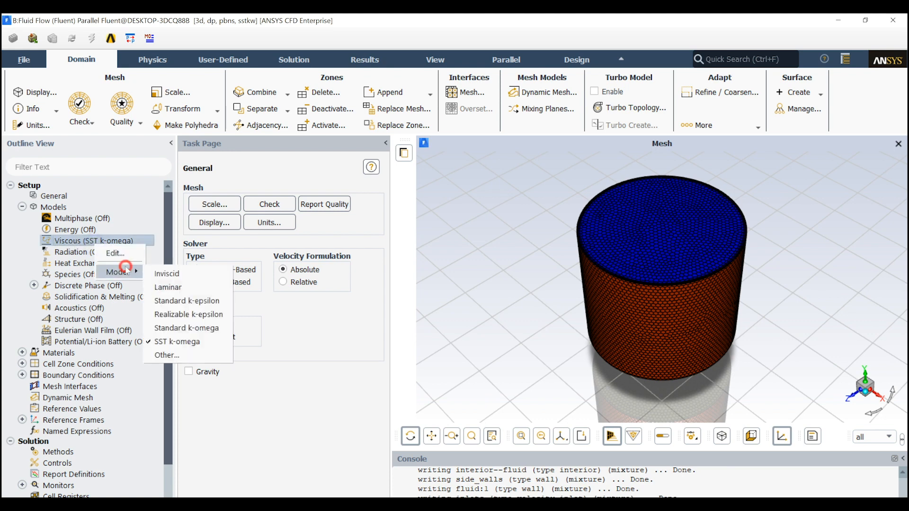
pyautogui.click(168, 287)
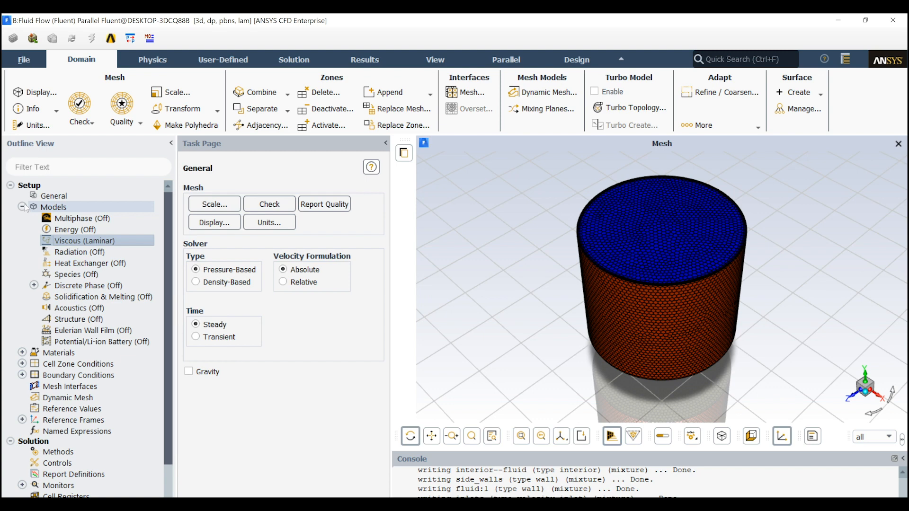
# Review the available viscous models without changing the selection, and collapse the Models branch
pyautogui.rightClick(71, 240)
pyautogui.moveTo(83, 266)
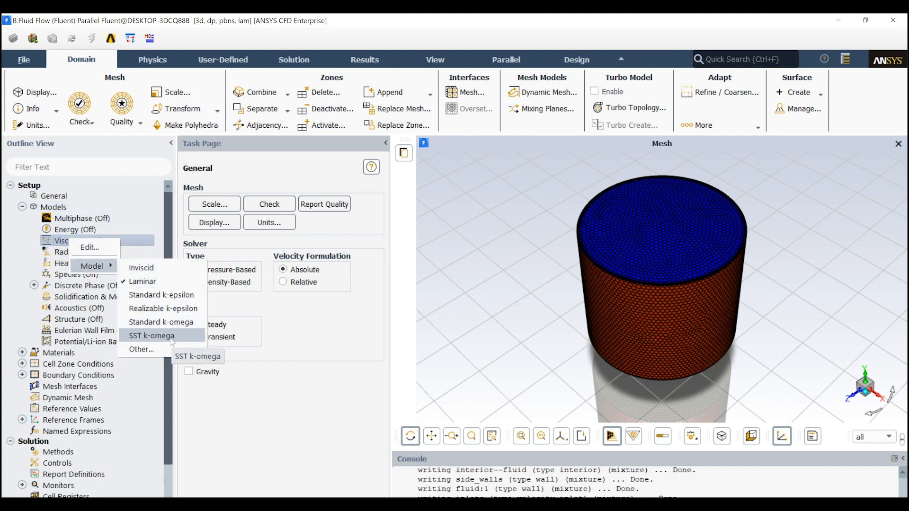
pyautogui.click(21, 248)
pyautogui.click(23, 210)
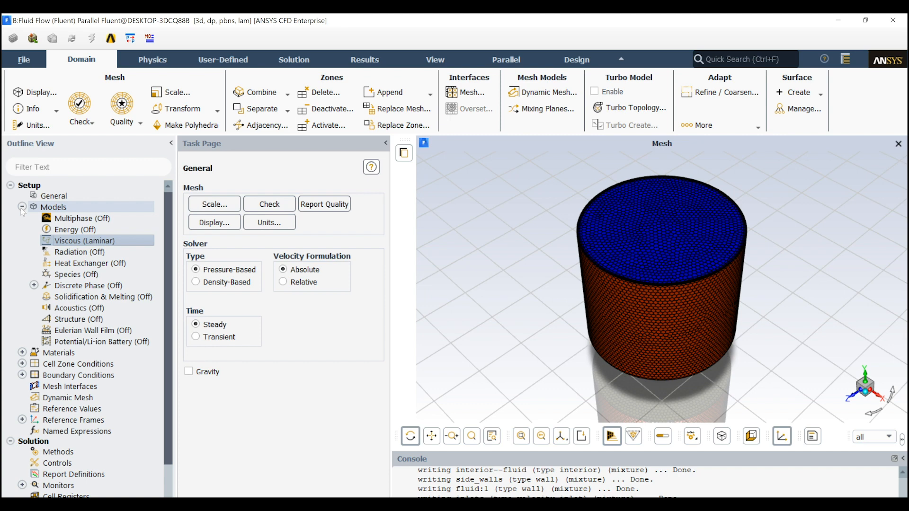
pyautogui.click(22, 207)
pyautogui.click(21, 218)
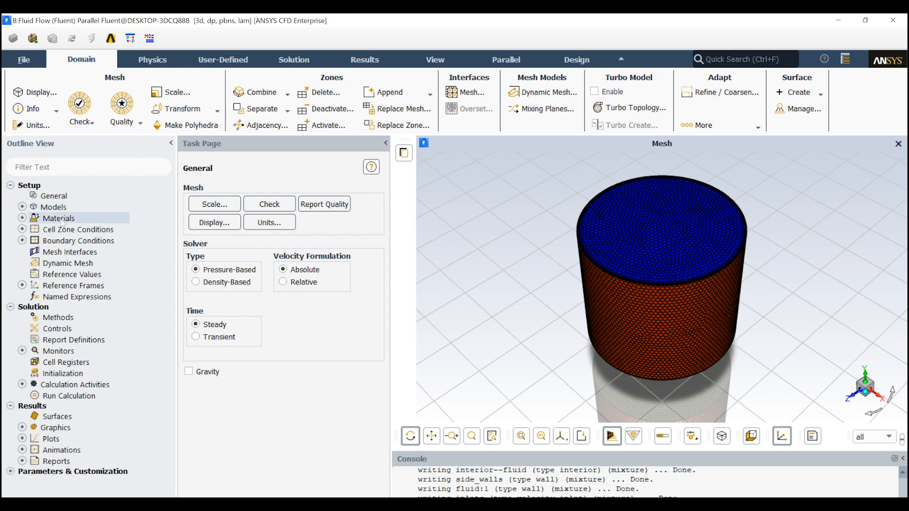
# Review the defined fluid material and the settings of the fluid cell zone, accepting air as its material
pyautogui.click(33, 229)
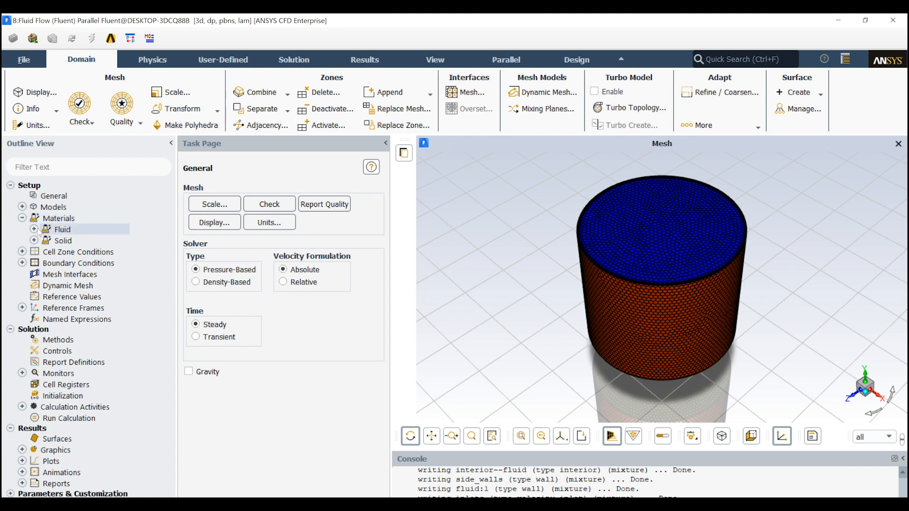
pyautogui.click(77, 241)
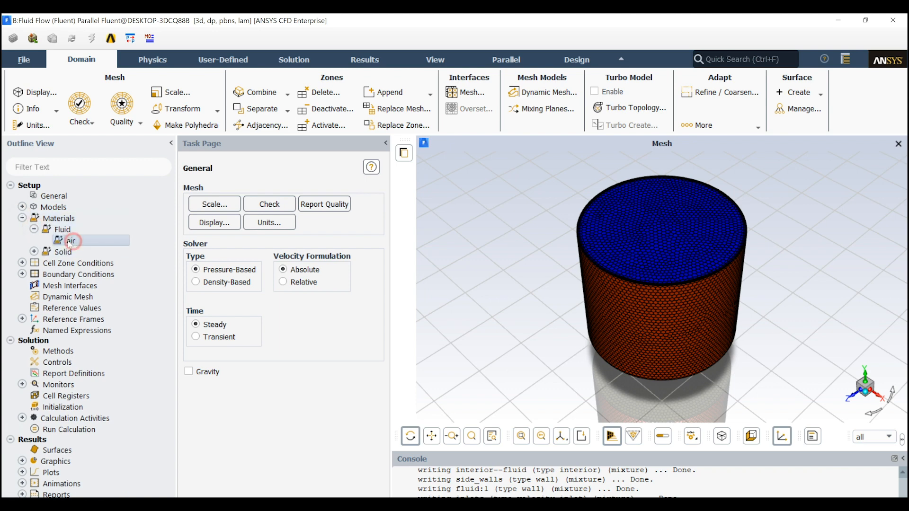
pyautogui.click(22, 263)
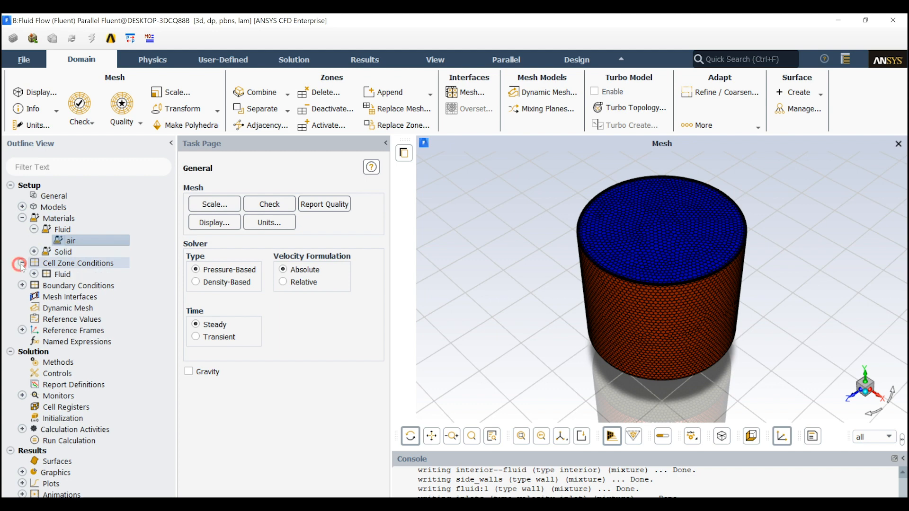
pyautogui.click(34, 274)
pyautogui.click(59, 285)
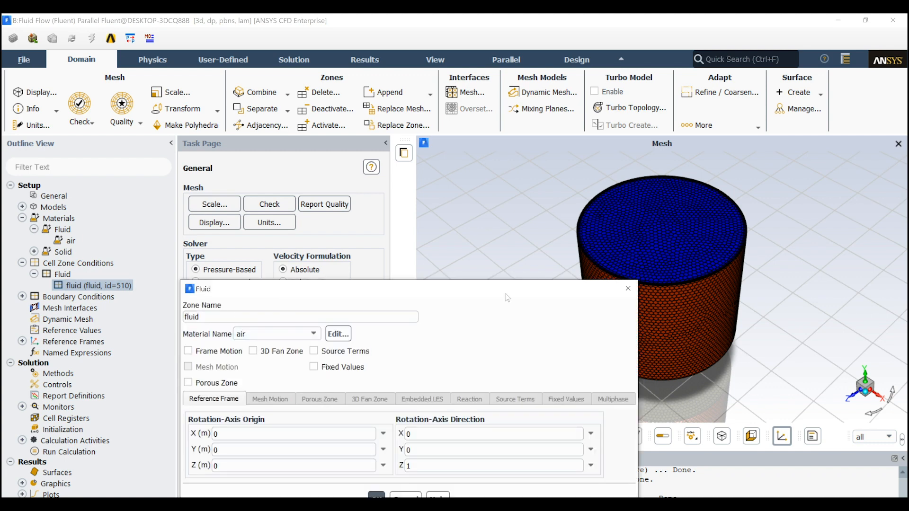
pyautogui.moveTo(500, 288); pyautogui.dragTo(487, 168)
pyautogui.click(363, 380)
# Set the velocity magnitude of the inlets boundary condition to 1 m/s, normal to the boundary
pyautogui.click(22, 296)
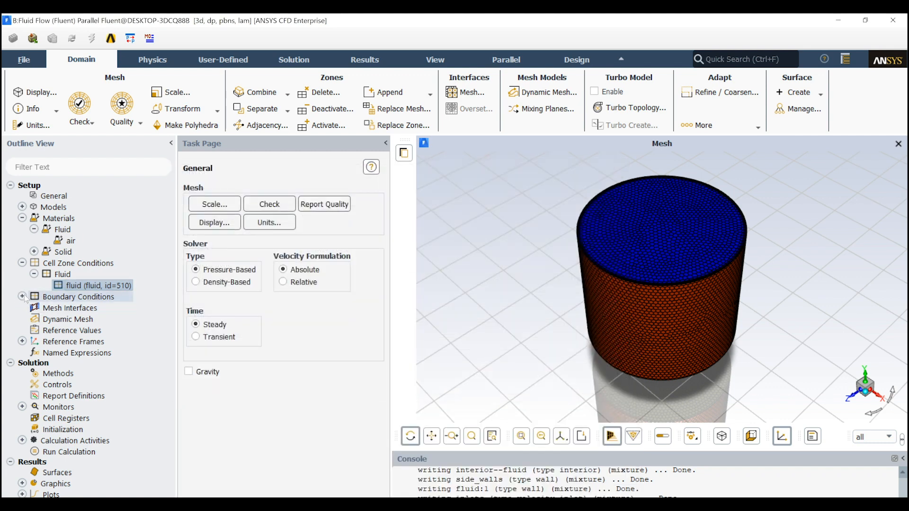
pyautogui.click(35, 309)
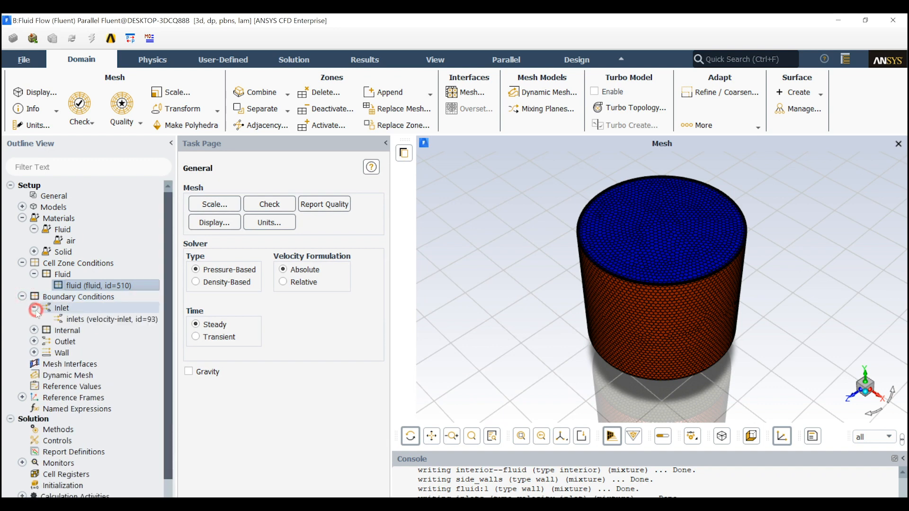
pyautogui.doubleClick(82, 319)
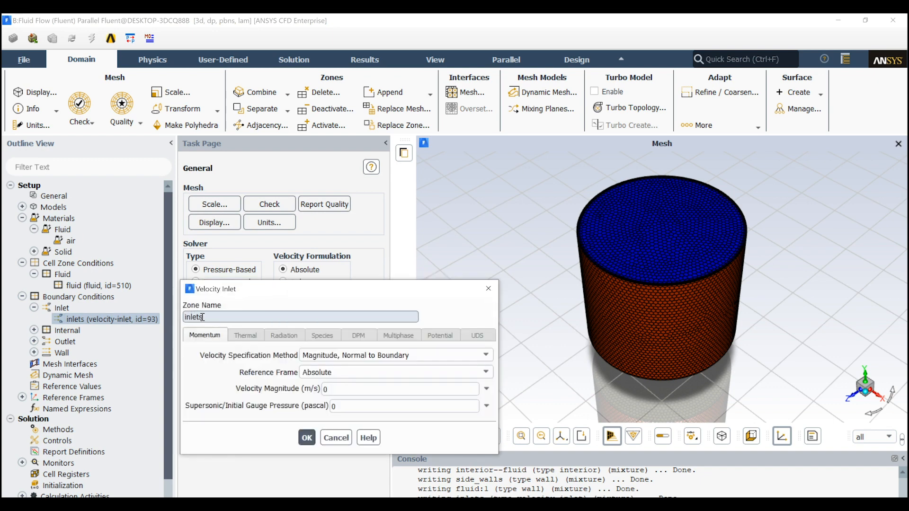
pyautogui.moveTo(291, 292); pyautogui.dragTo(294, 199)
pyautogui.doubleClick(366, 296)
pyautogui.write('1')
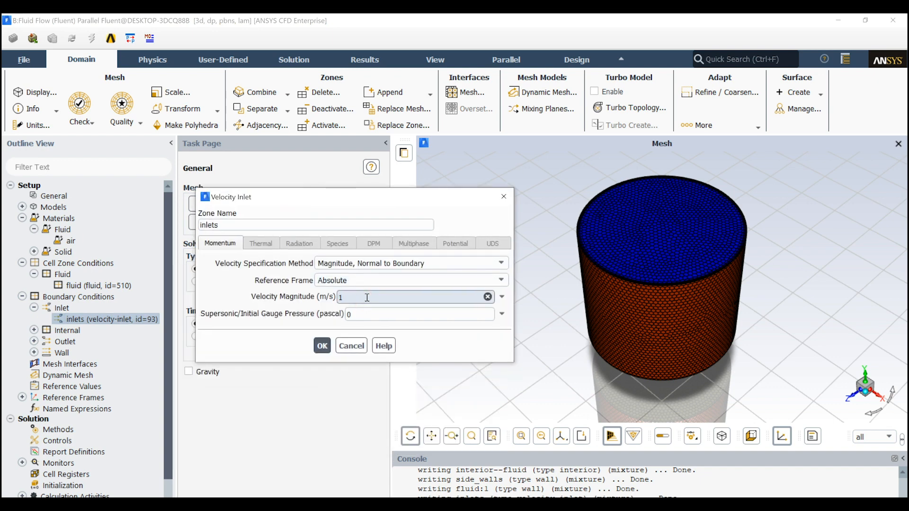
pyautogui.click(322, 346)
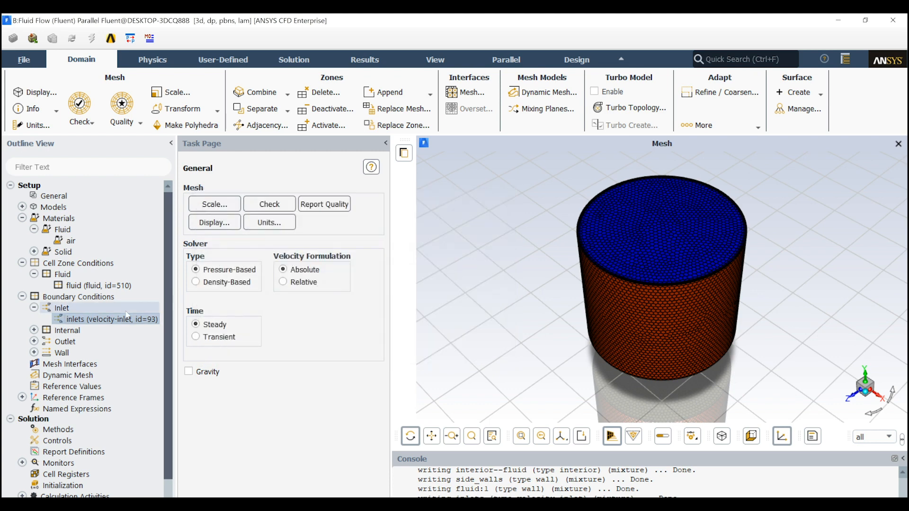
# Initialize the solution with hybrid initialization
pyautogui.scroll(-2, 119, 346)
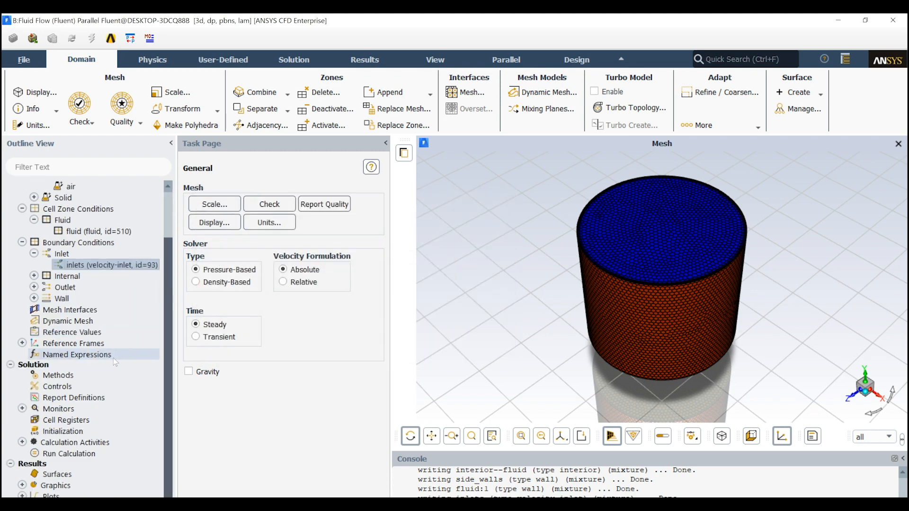
pyautogui.rightClick(95, 432)
pyautogui.click(96, 433)
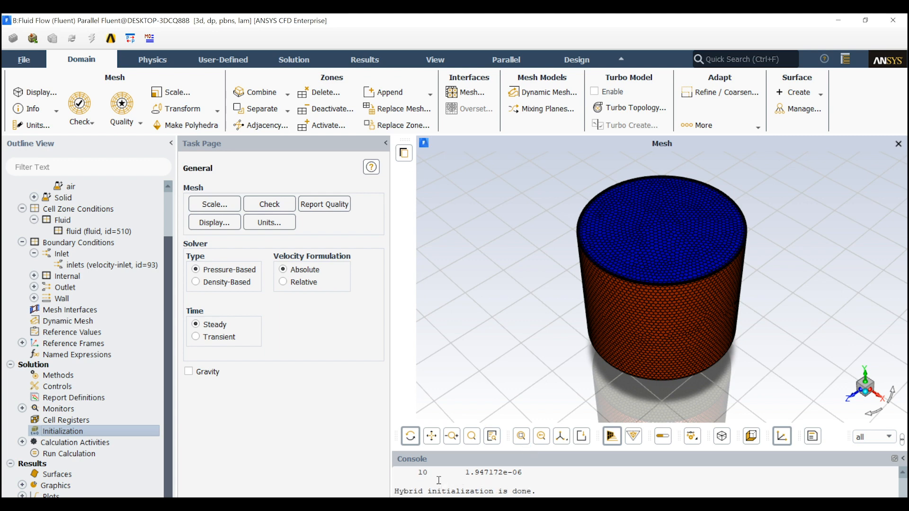
# Set the number of iterations to 200 and run the calculation
pyautogui.click(57, 454)
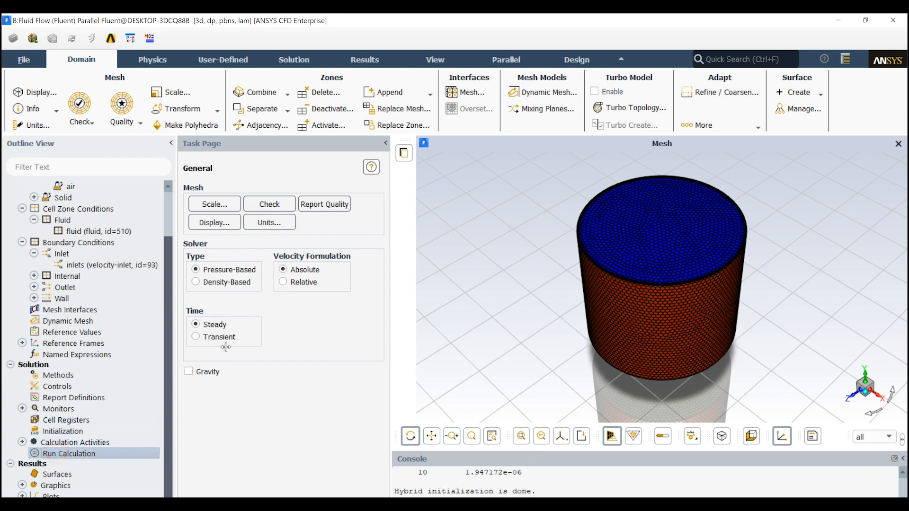
pyautogui.click(227, 333)
pyautogui.press('BackSpace')
pyautogui.write('200')
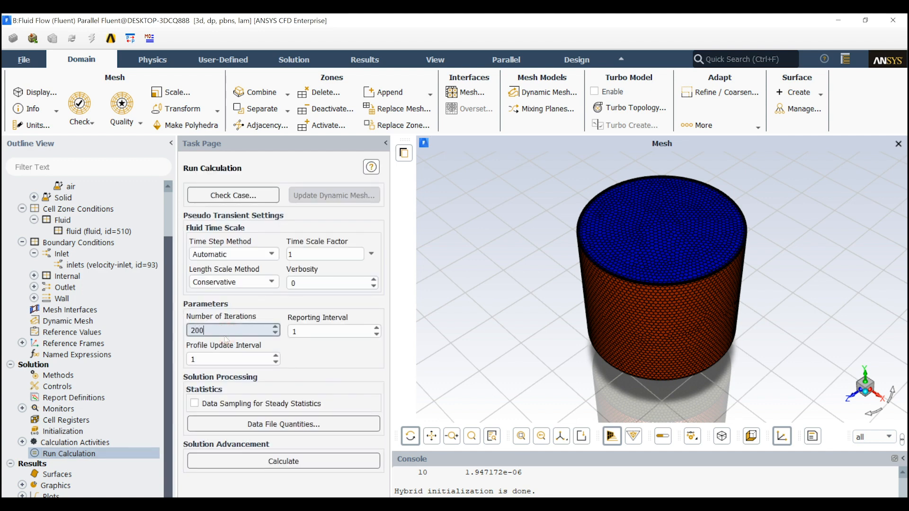
pyautogui.click(265, 460)
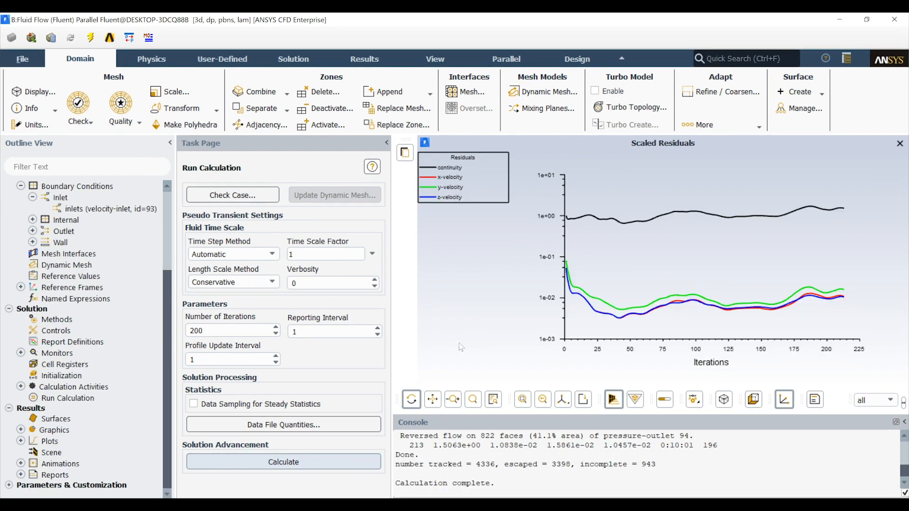
# Create and display line pathlines released from the inlets surface and colored by velocity magnitude, and close the pathline settings
pyautogui.click(20, 430)
pyautogui.click(56, 474)
pyautogui.doubleClick(55, 474)
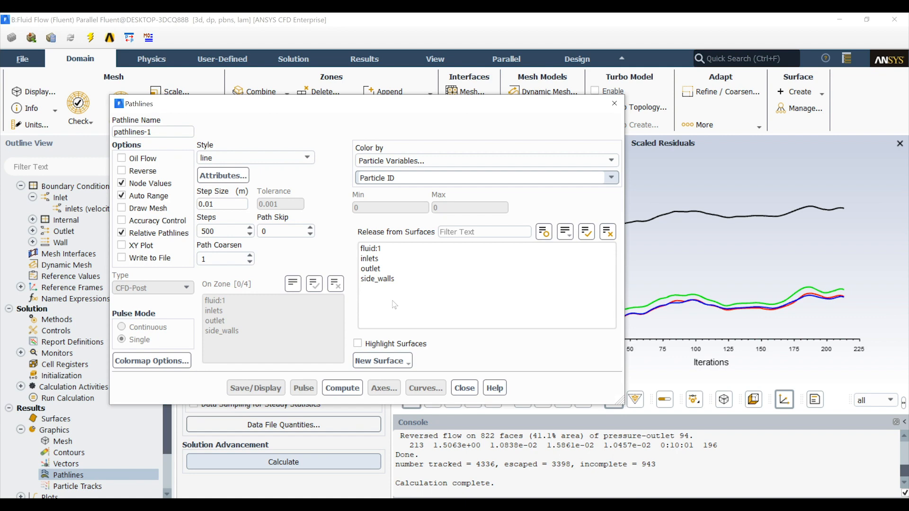
pyautogui.click(371, 259)
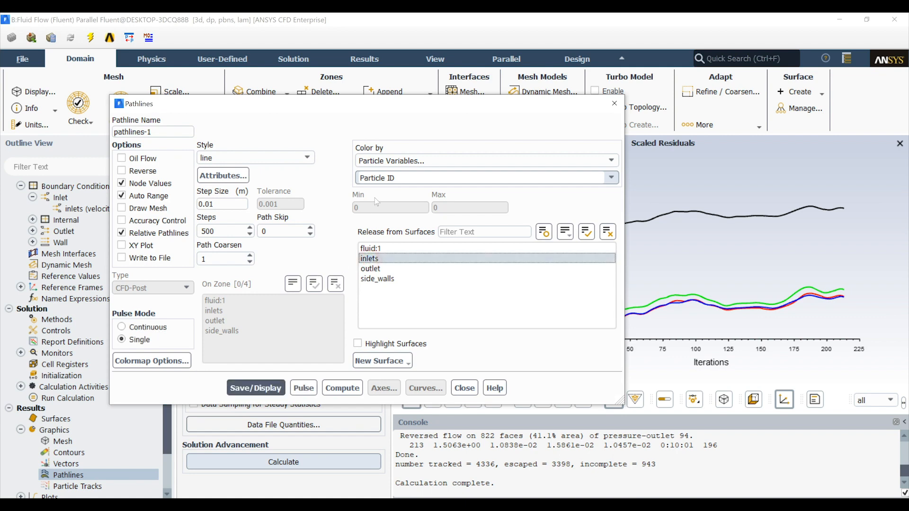
pyautogui.click(416, 160)
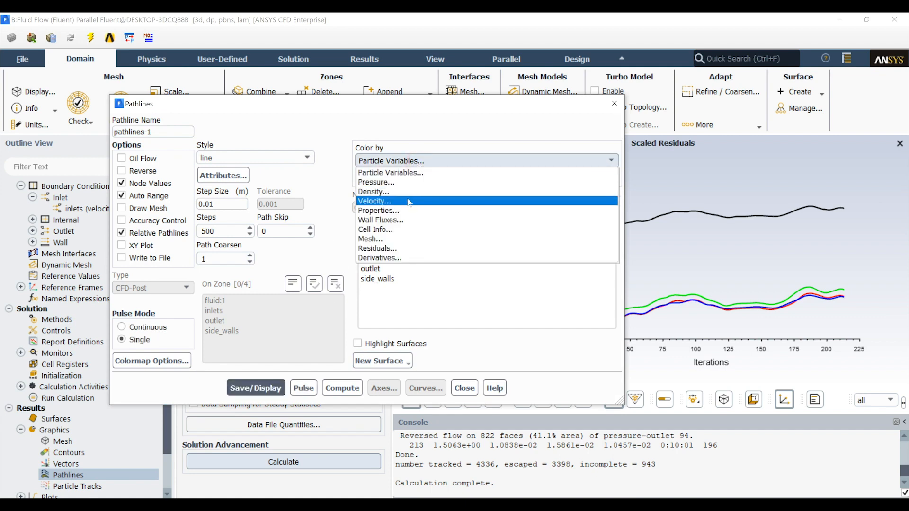
pyautogui.click(408, 199)
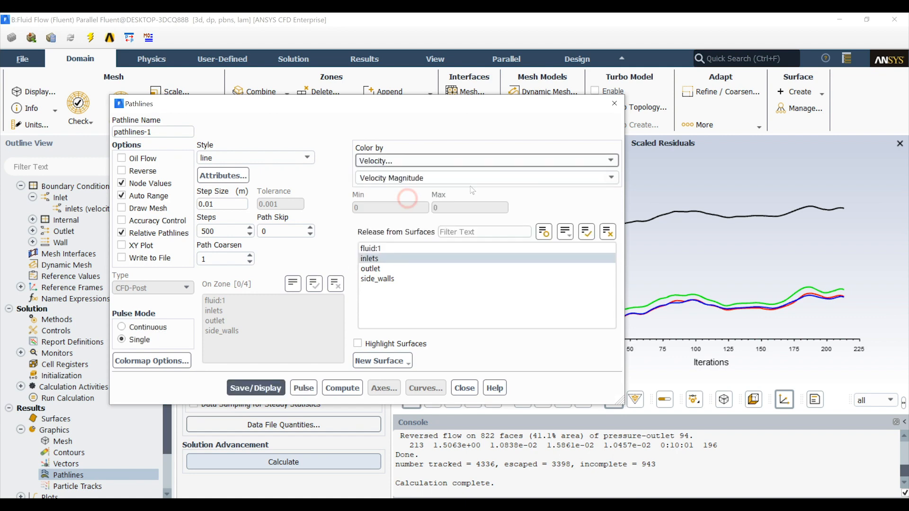
pyautogui.click(265, 388)
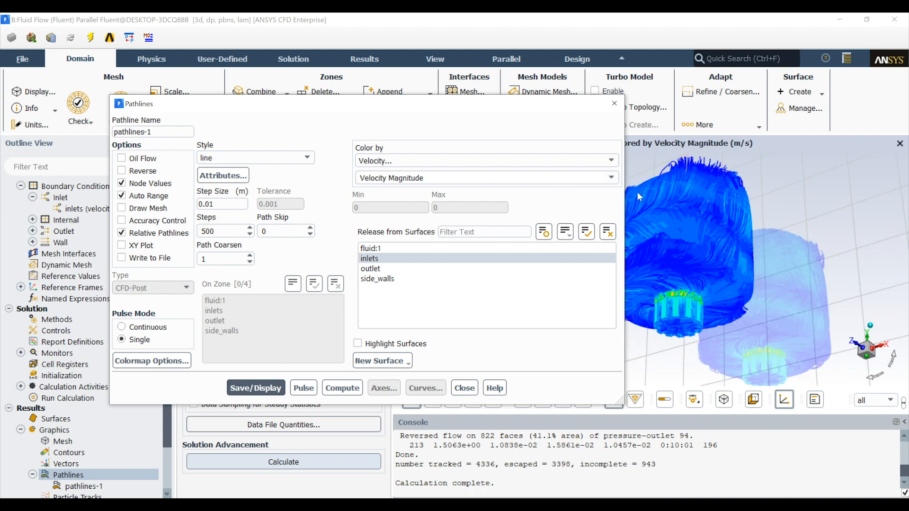
pyautogui.click(615, 103)
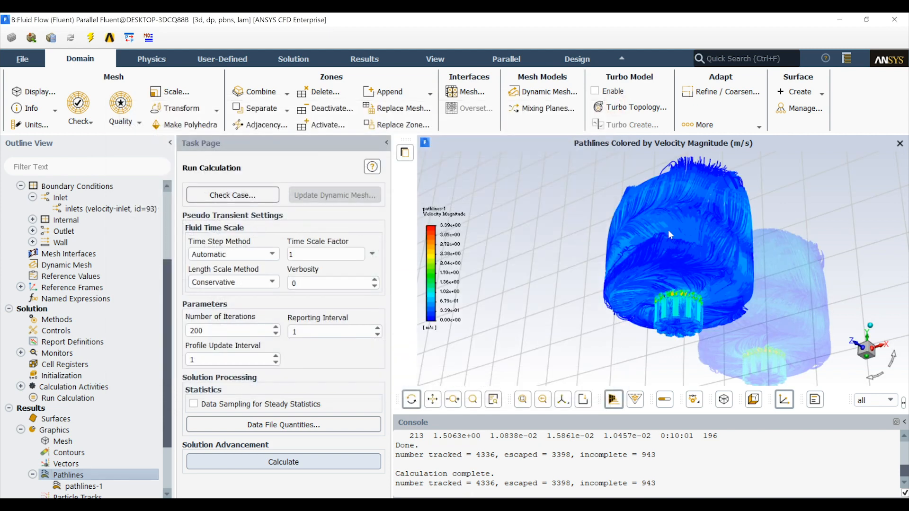
# Examine the velocity pathlines around the inlet section up close and from the side of the cylinder
pyautogui.scroll(6, 724, 252)
pyautogui.scroll(-2, 626, 349)
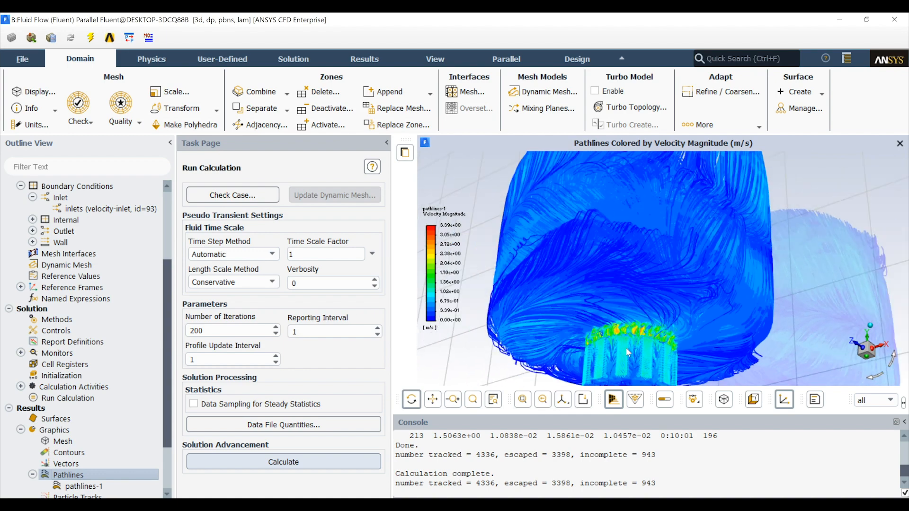
pyautogui.scroll(5, 626, 348)
pyautogui.scroll(3, 627, 347)
pyautogui.scroll(-5, 627, 287)
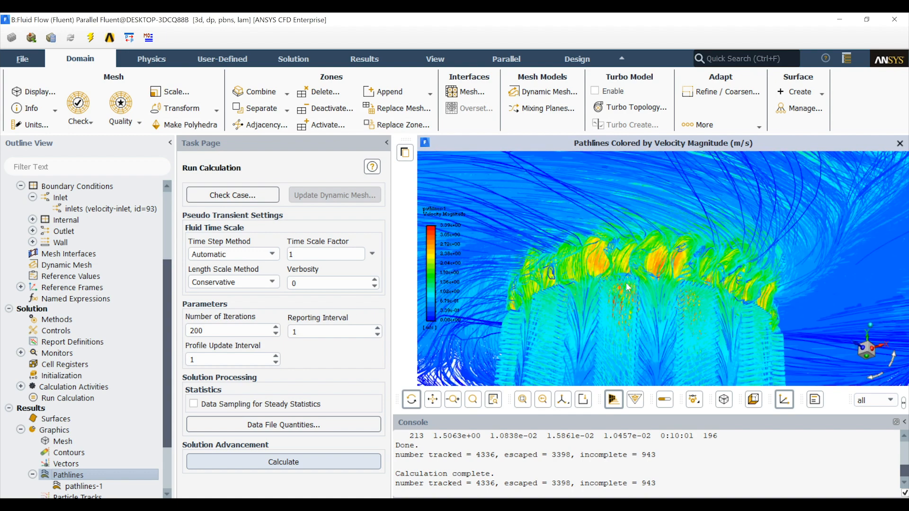
pyautogui.scroll(-2, 615, 275)
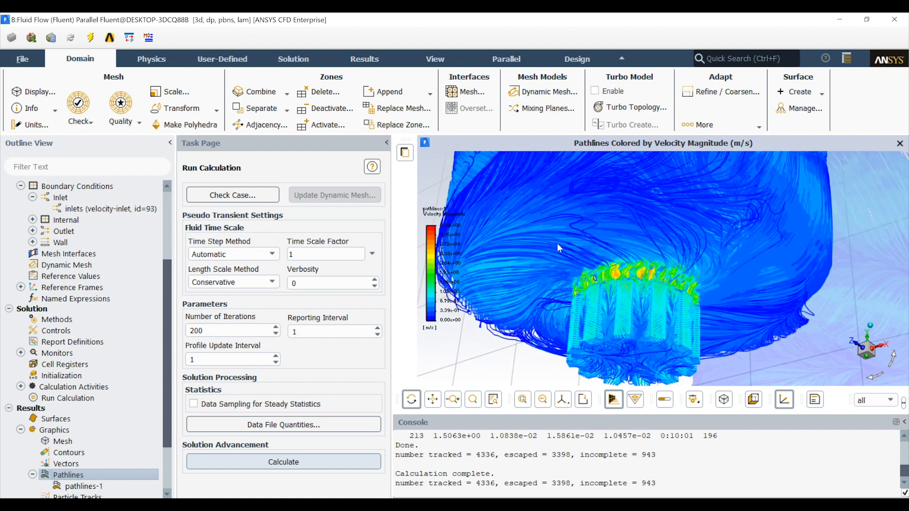
pyautogui.scroll(-1, 564, 266)
pyautogui.scroll(-2, 569, 268)
pyautogui.moveTo(746, 241); pyautogui.dragTo(701, 272)
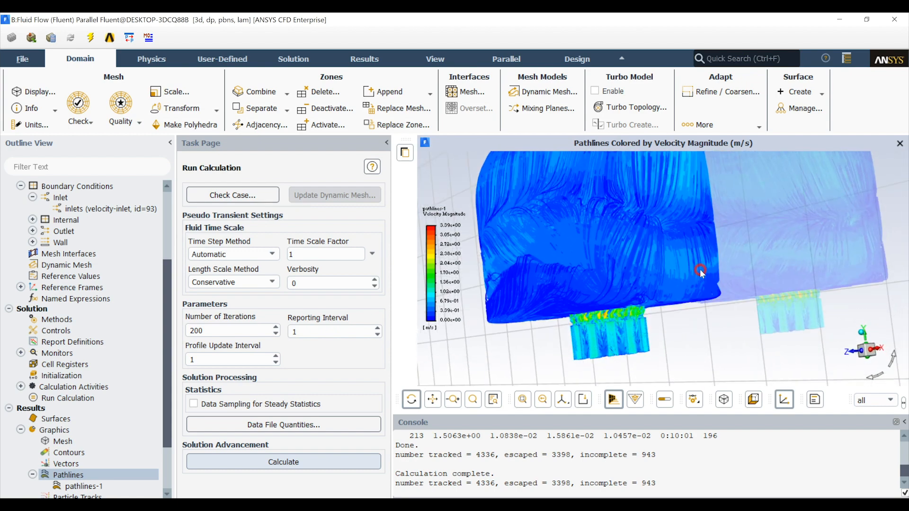